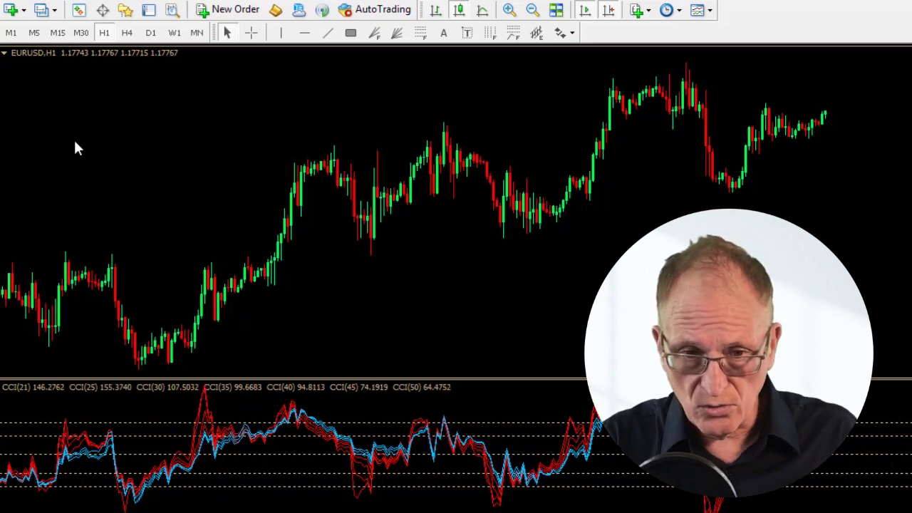
Save the current chart layout as a new profile named 'EUR Pairs'.
{"action": "left_click", "coordinate": [33, 2]}
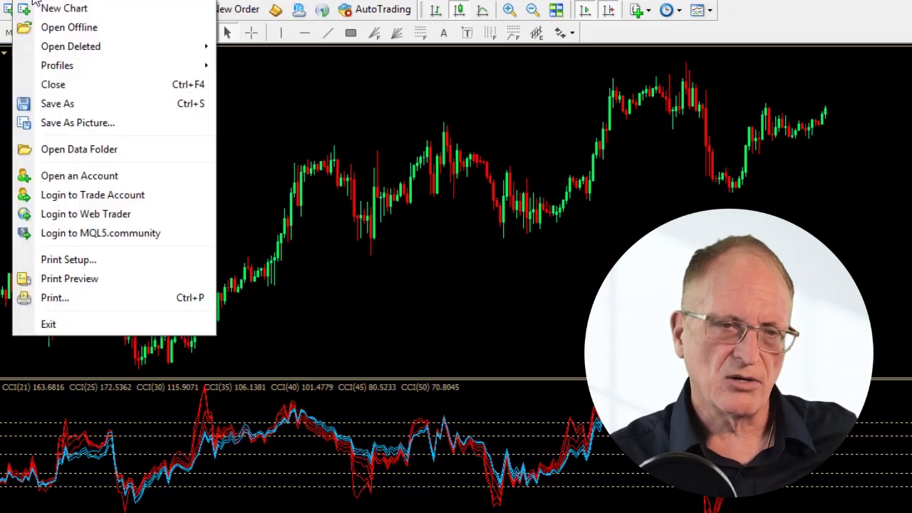
{"action": "mouse_move", "coordinate": [76, 65]}
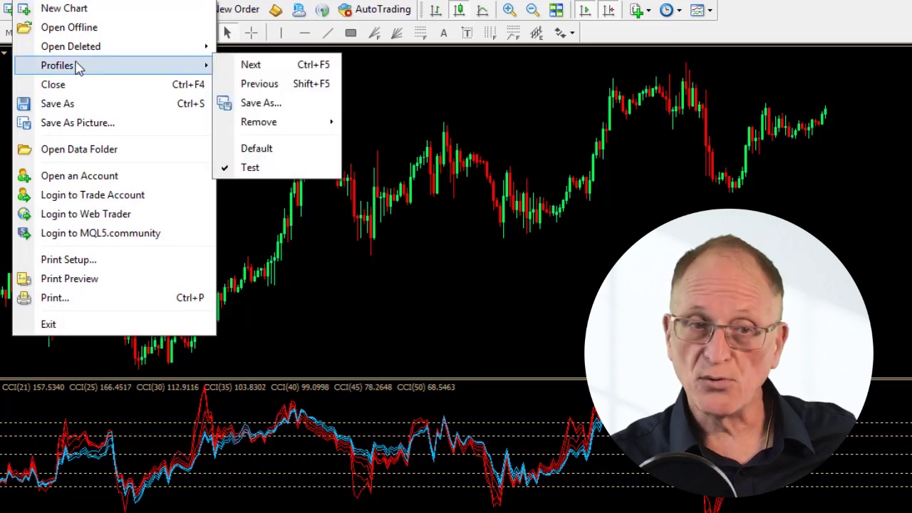
{"action": "left_click", "coordinate": [267, 102]}
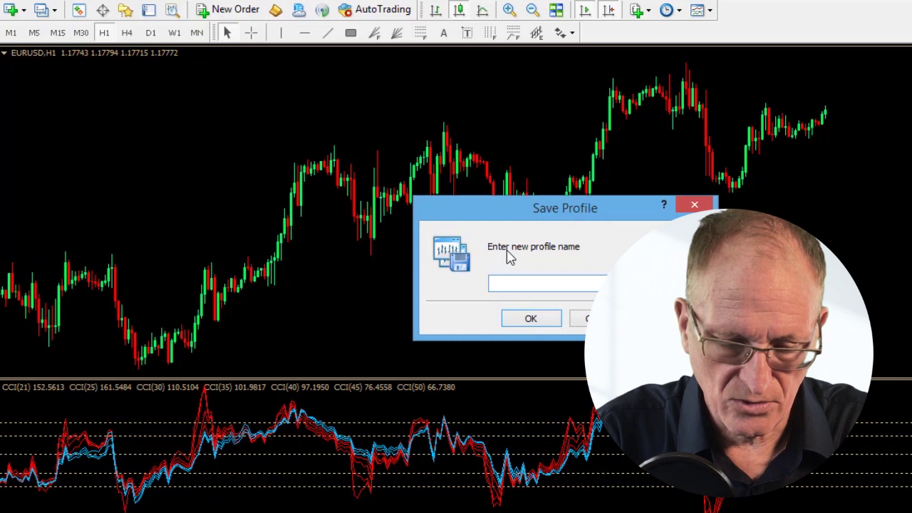
{"action": "type", "text": "EUR Pairs"}
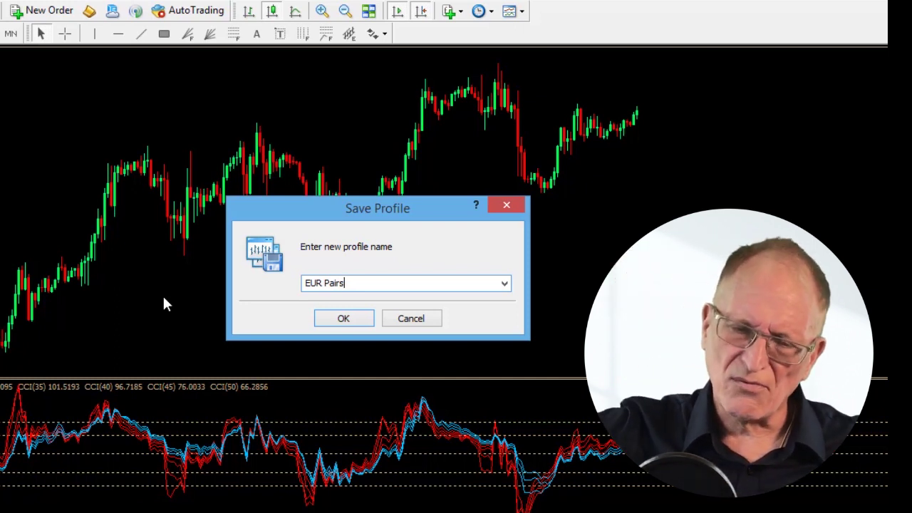
{"action": "left_click", "coordinate": [352, 320]}
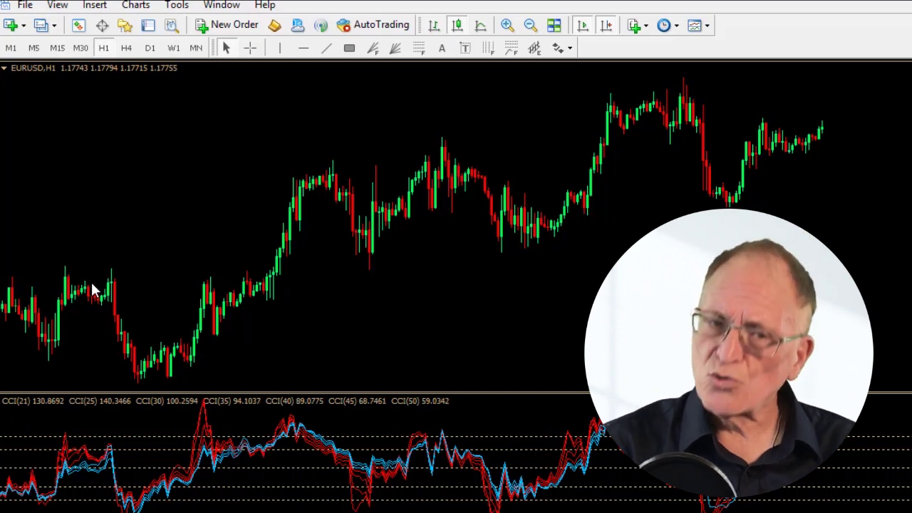
Open new EURUSD and EURGBP charts from the Forex symbol list.
{"action": "left_click", "coordinate": [24, 6]}
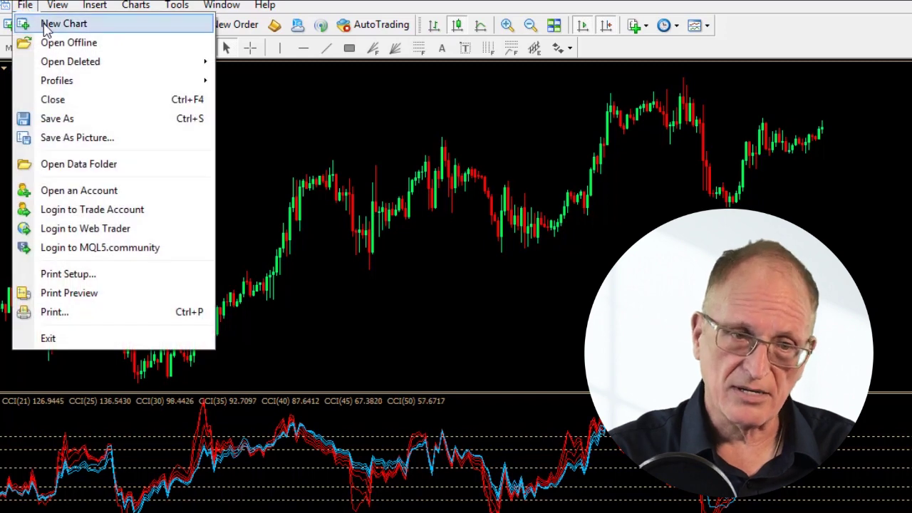
{"action": "left_click", "coordinate": [75, 23]}
{"action": "left_click", "coordinate": [91, 35]}
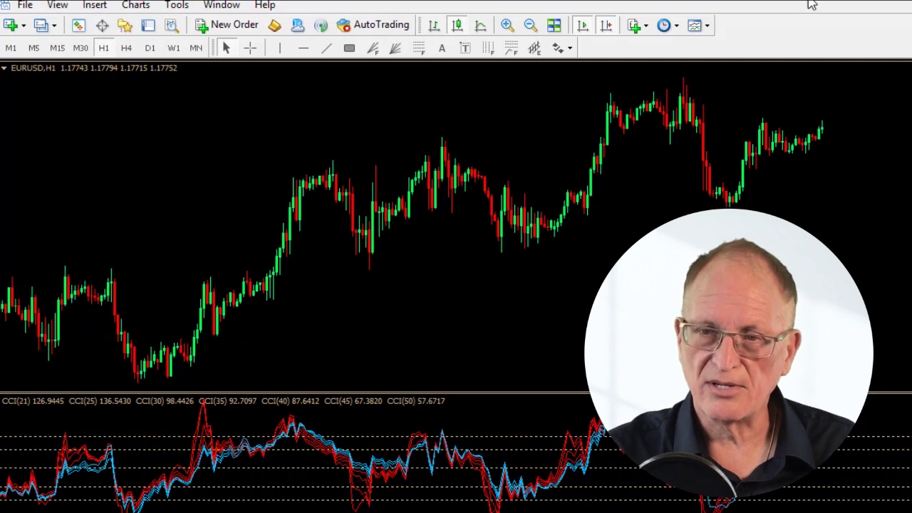
{"action": "left_click", "coordinate": [32, 5]}
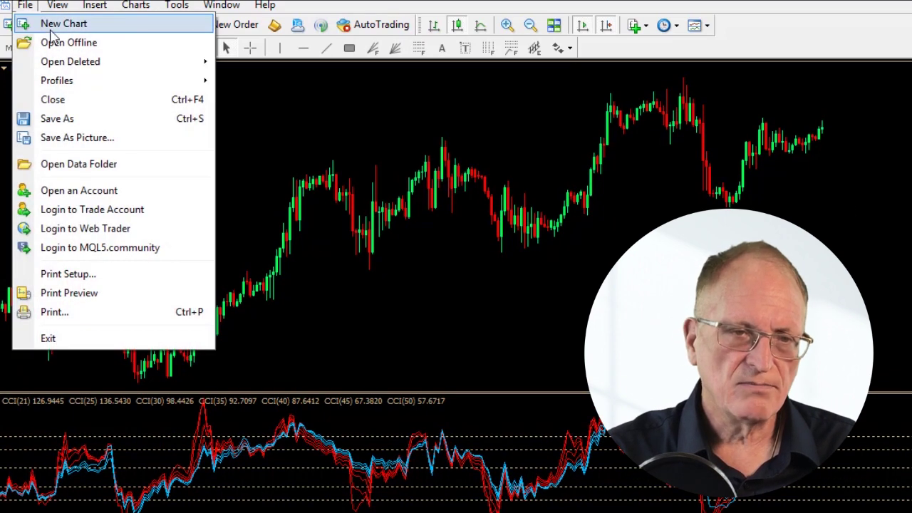
{"action": "left_click", "coordinate": [49, 25]}
{"action": "mouse_move", "coordinate": [129, 168]}
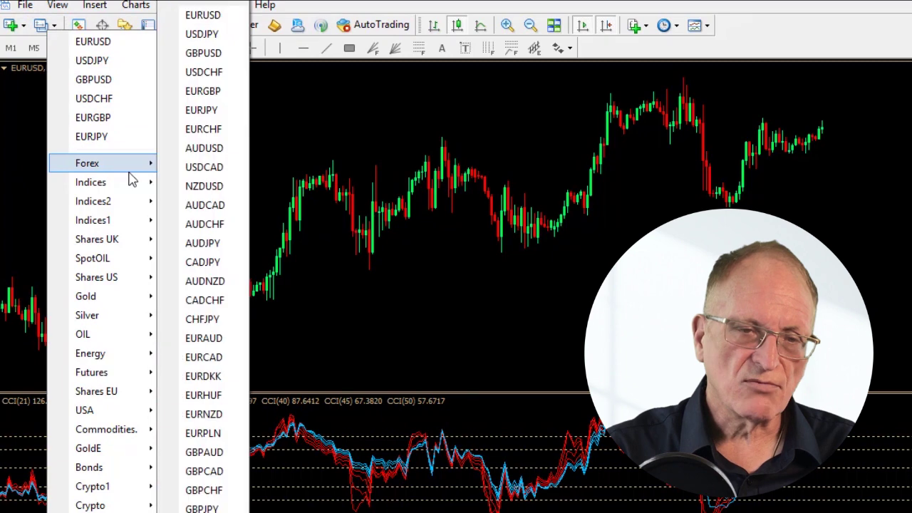
{"action": "left_click", "coordinate": [213, 88]}
Open new EURAUD and EURCAD charts.
{"action": "left_click", "coordinate": [27, 6]}
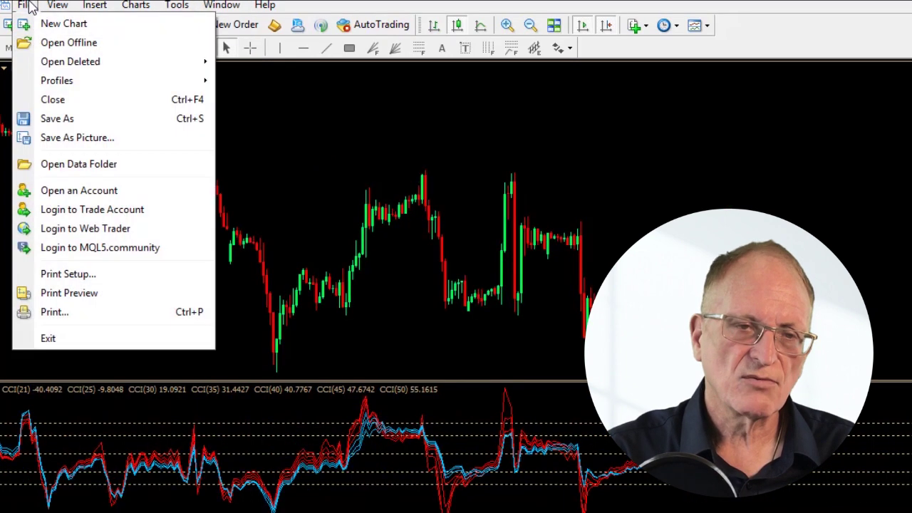
{"action": "left_click", "coordinate": [50, 25]}
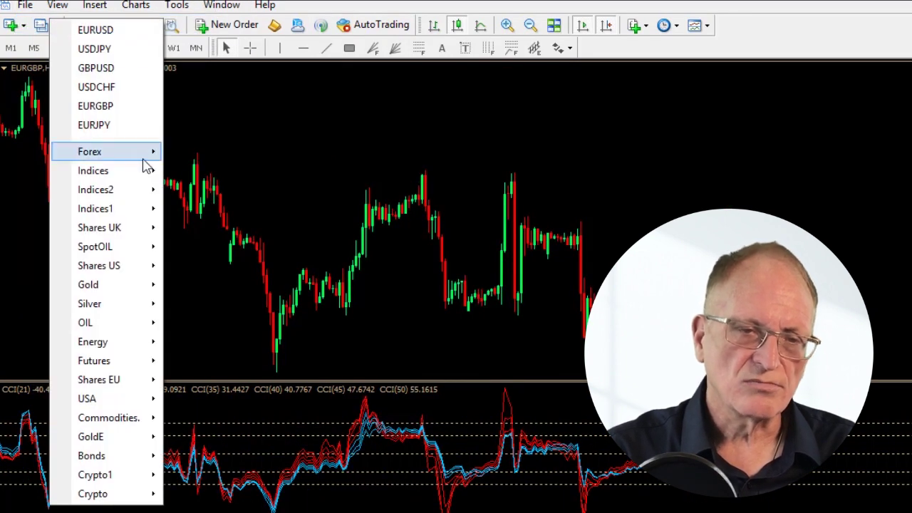
{"action": "mouse_move", "coordinate": [129, 149]}
{"action": "left_click", "coordinate": [214, 78]}
{"action": "left_click", "coordinate": [25, 6]}
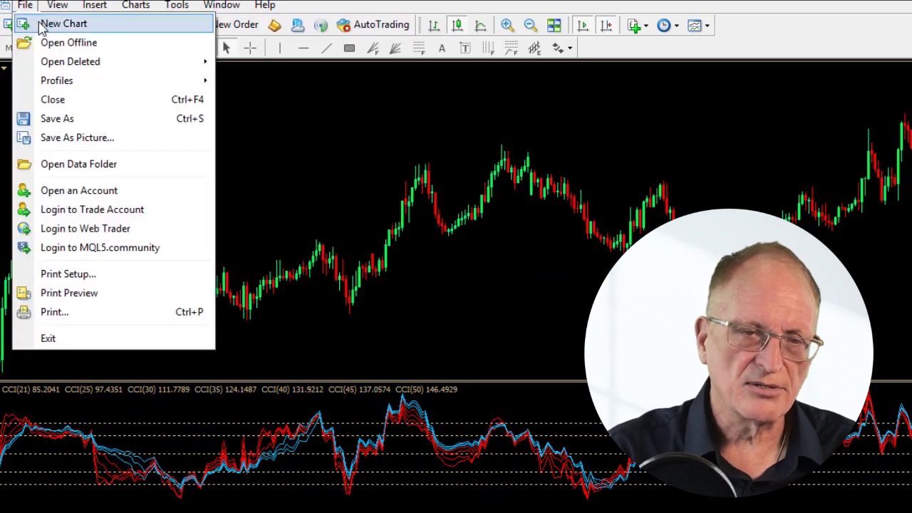
{"action": "left_click", "coordinate": [40, 26]}
{"action": "mouse_move", "coordinate": [112, 154]}
{"action": "left_click", "coordinate": [215, 352]}
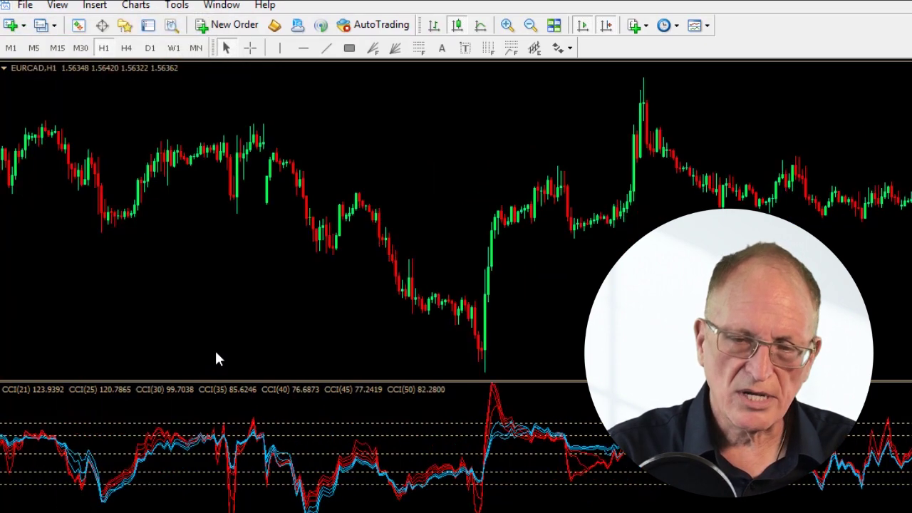
Open new EURNZD, EURJPY and EURCHF charts.
{"action": "left_click", "coordinate": [25, 6]}
{"action": "left_click", "coordinate": [43, 22]}
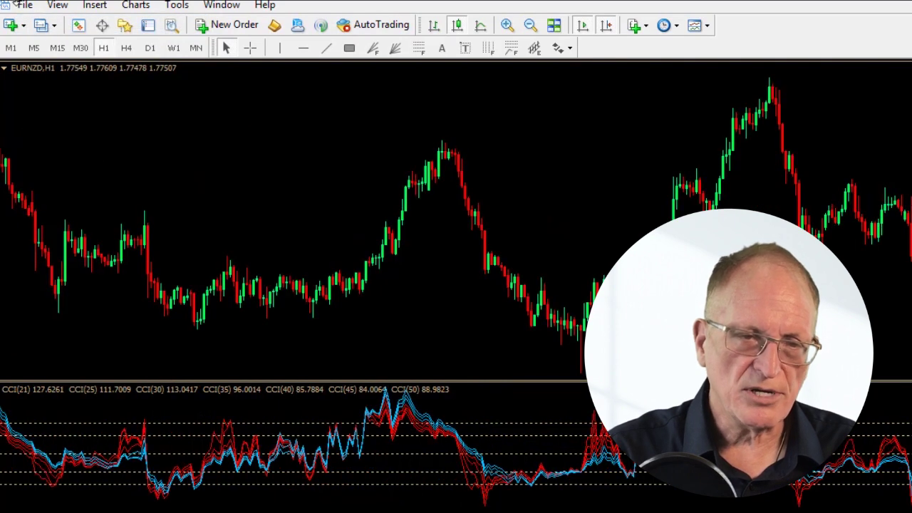
{"action": "left_click", "coordinate": [27, 8]}
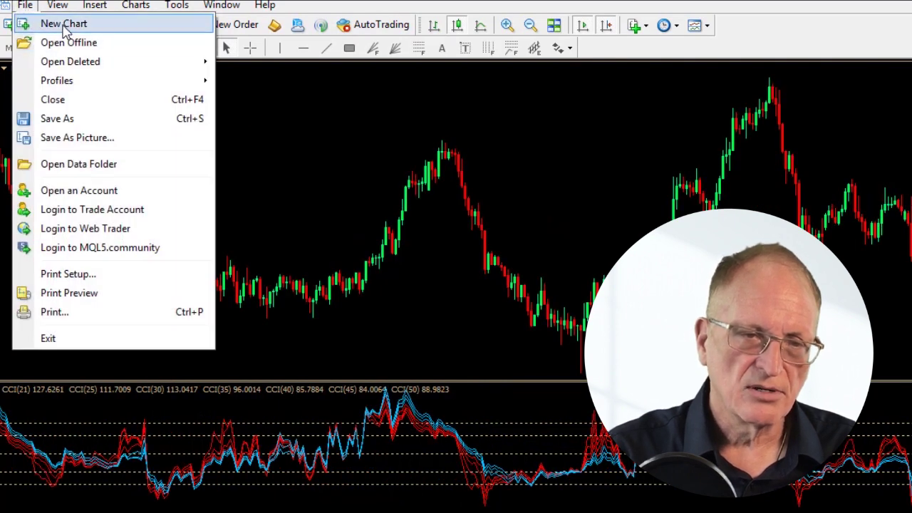
{"action": "left_click", "coordinate": [63, 24]}
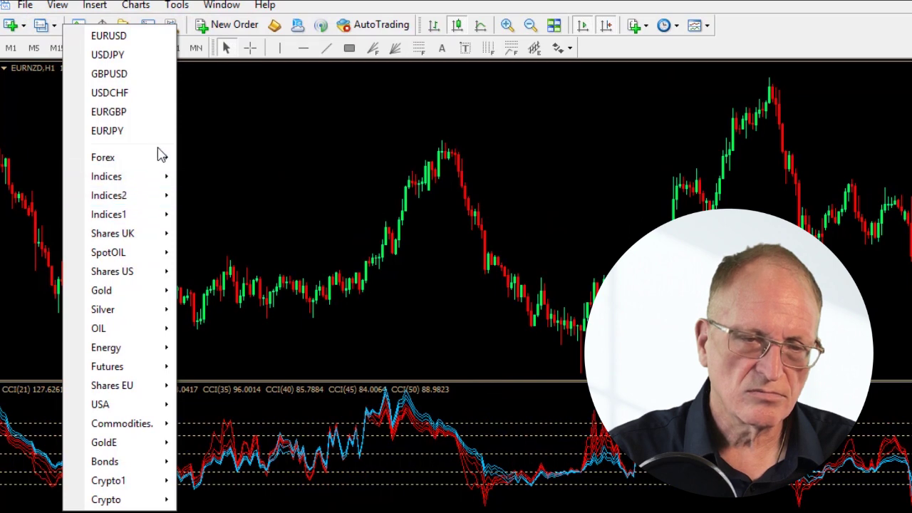
{"action": "mouse_move", "coordinate": [163, 158]}
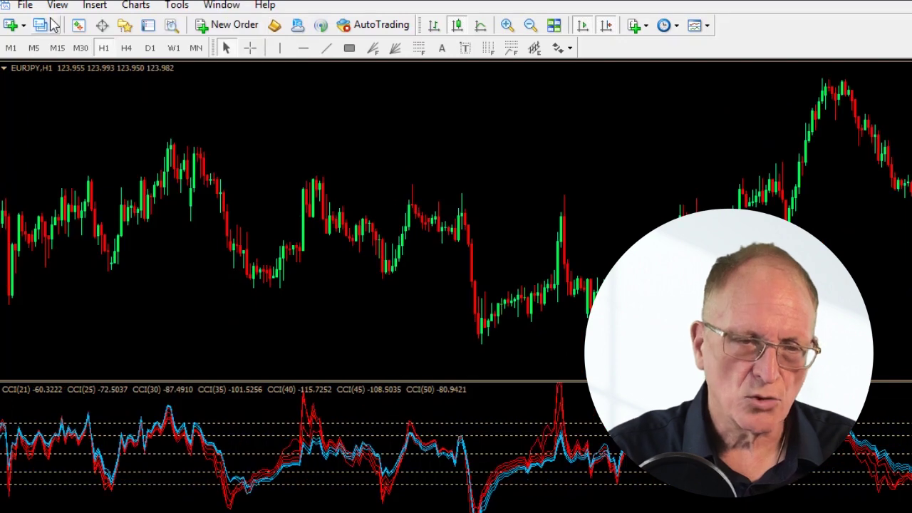
{"action": "left_click", "coordinate": [24, 6]}
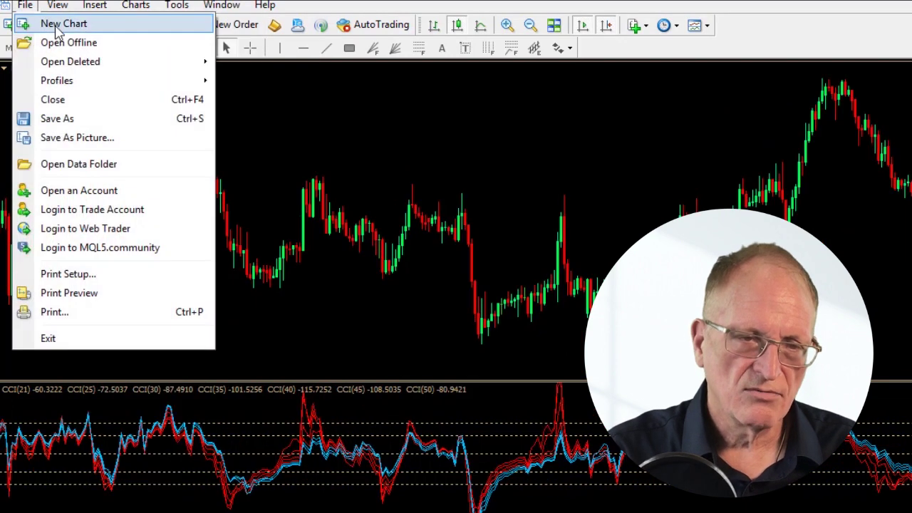
{"action": "left_click", "coordinate": [24, 6]}
{"action": "left_click", "coordinate": [53, 25]}
{"action": "mouse_move", "coordinate": [121, 162]}
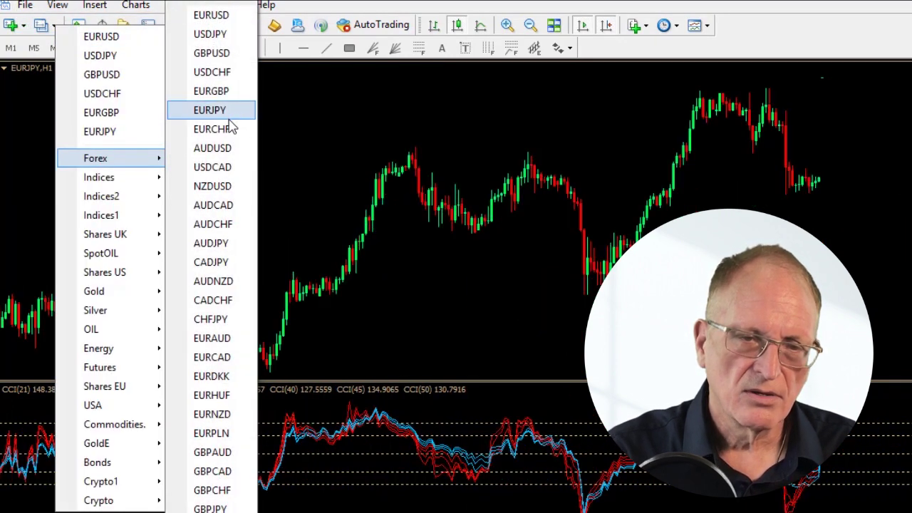
{"action": "left_click", "coordinate": [230, 130]}
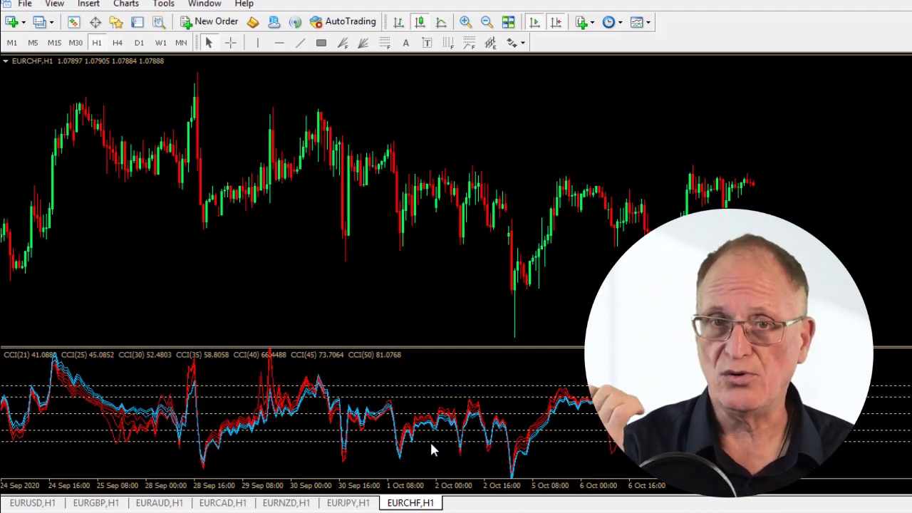
Apply the blue-coloured template to the EURUSD chart.
{"action": "left_click", "coordinate": [30, 503]}
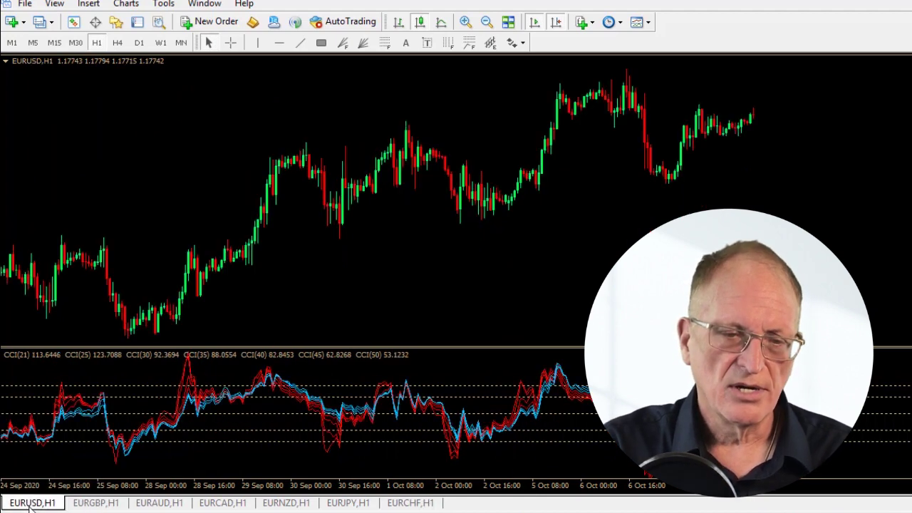
{"action": "right_click", "coordinate": [222, 323]}
{"action": "mouse_move", "coordinate": [285, 315]}
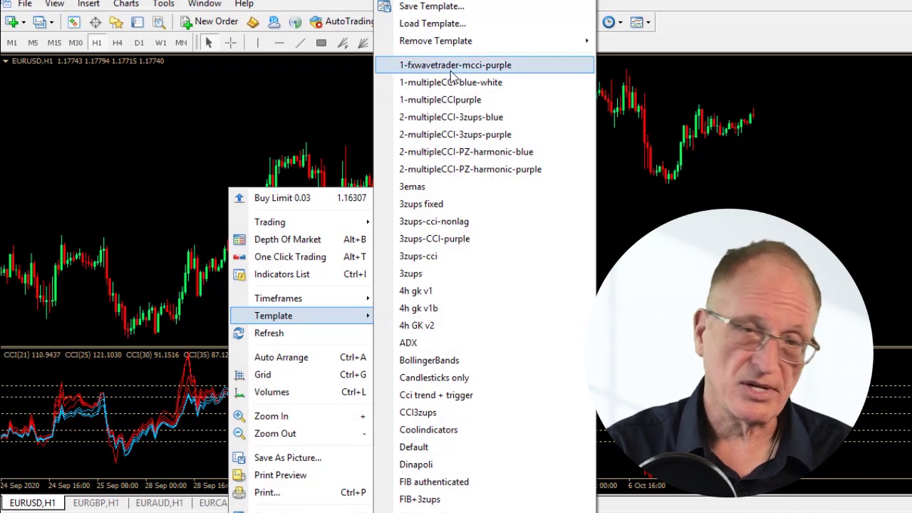
{"action": "left_click", "coordinate": [454, 68]}
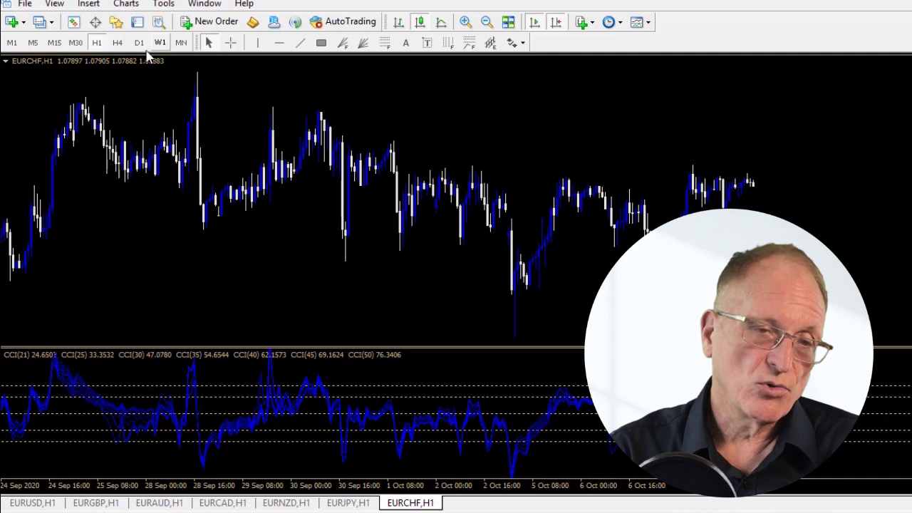
Step through the EURUSD, EURGBP, EURAUD, EURCAD, EURNZD, EURJPY and EURCHF chart tabs.
{"action": "left_click", "coordinate": [49, 506]}
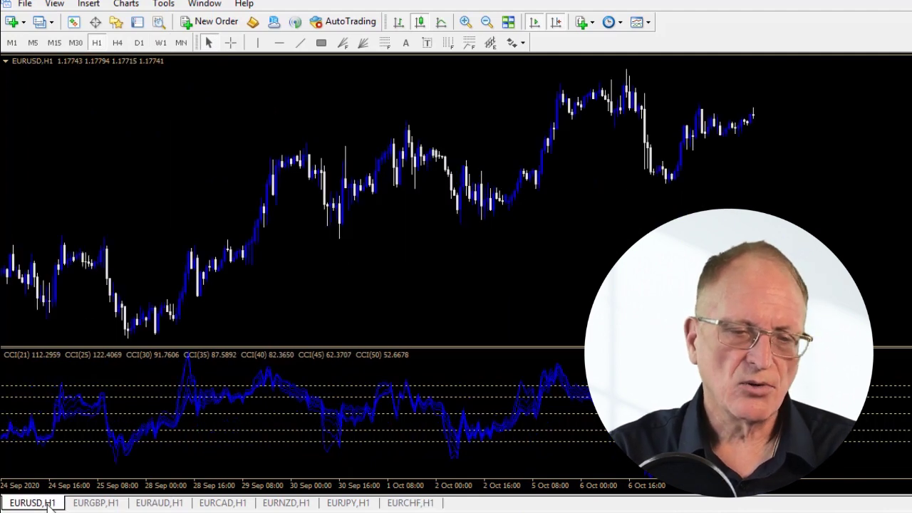
{"action": "left_click", "coordinate": [93, 503]}
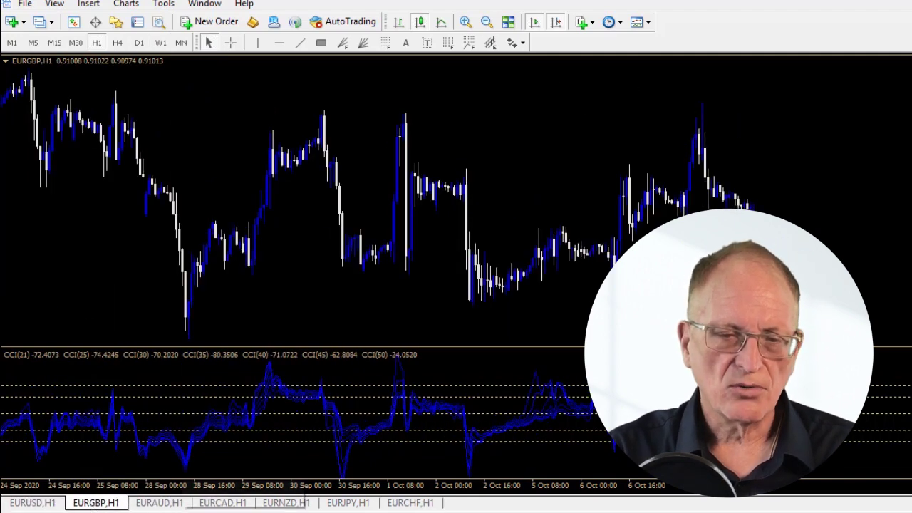
{"action": "left_click", "coordinate": [158, 505]}
{"action": "left_click", "coordinate": [237, 504]}
{"action": "left_click", "coordinate": [288, 506]}
{"action": "left_click", "coordinate": [347, 504]}
{"action": "left_click", "coordinate": [407, 506]}
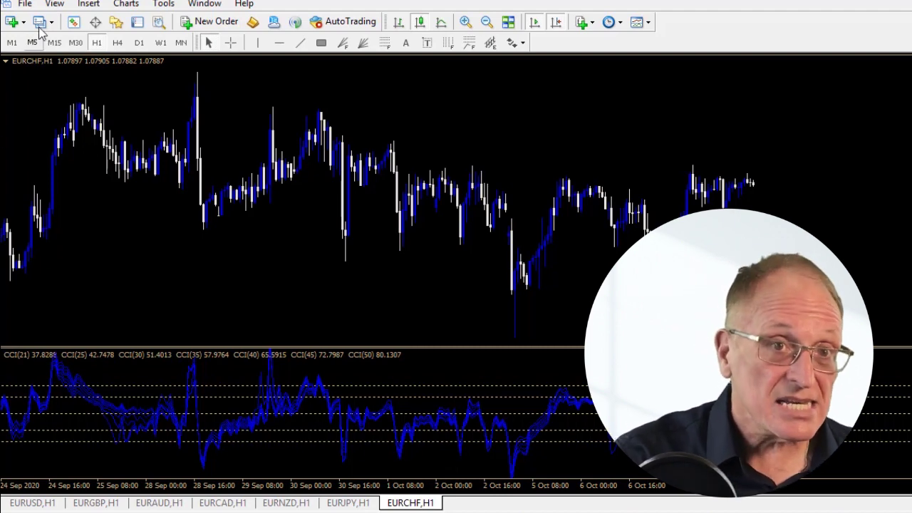
Save the current chart setup as a new profile named 'GBP Pairs'.
{"action": "left_click", "coordinate": [23, 5]}
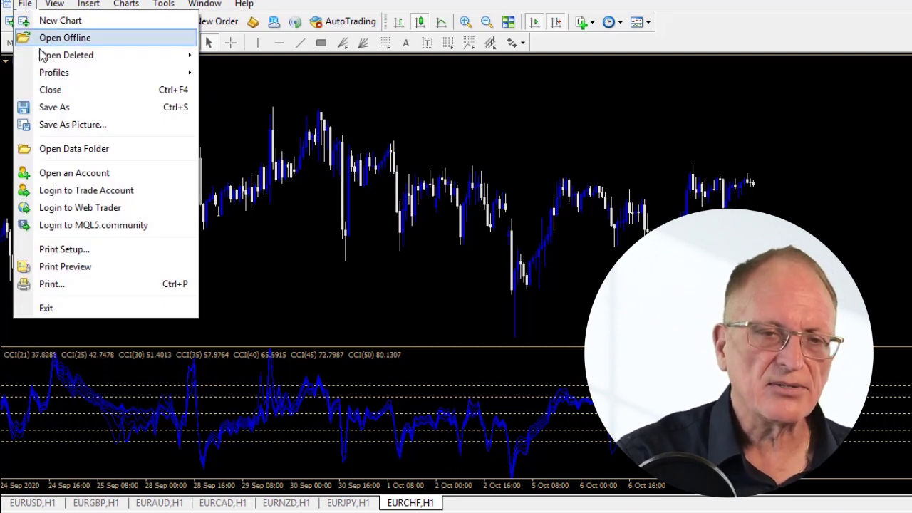
{"action": "mouse_move", "coordinate": [60, 74]}
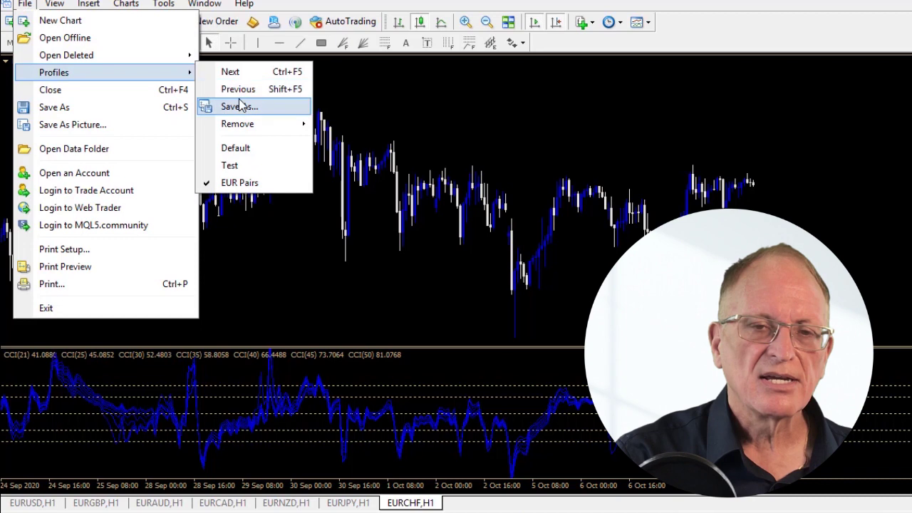
{"action": "left_click", "coordinate": [239, 106]}
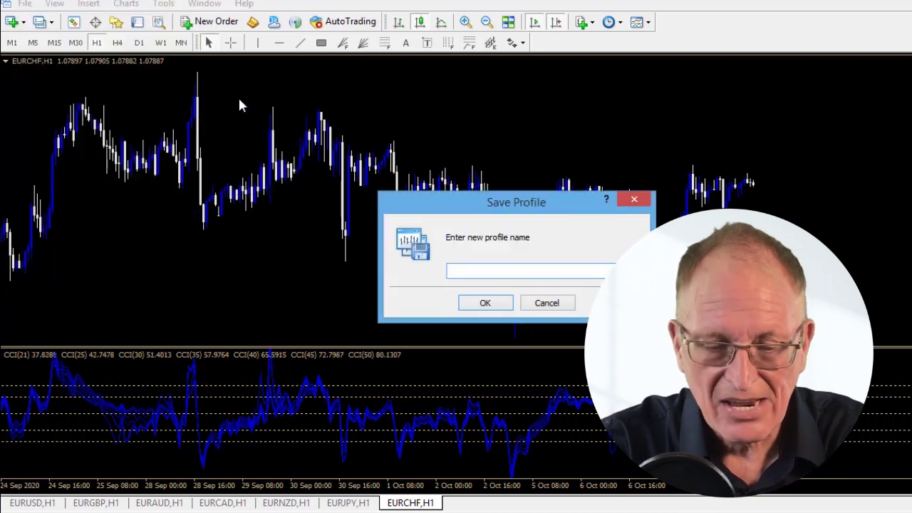
{"action": "type", "text": "GB"}
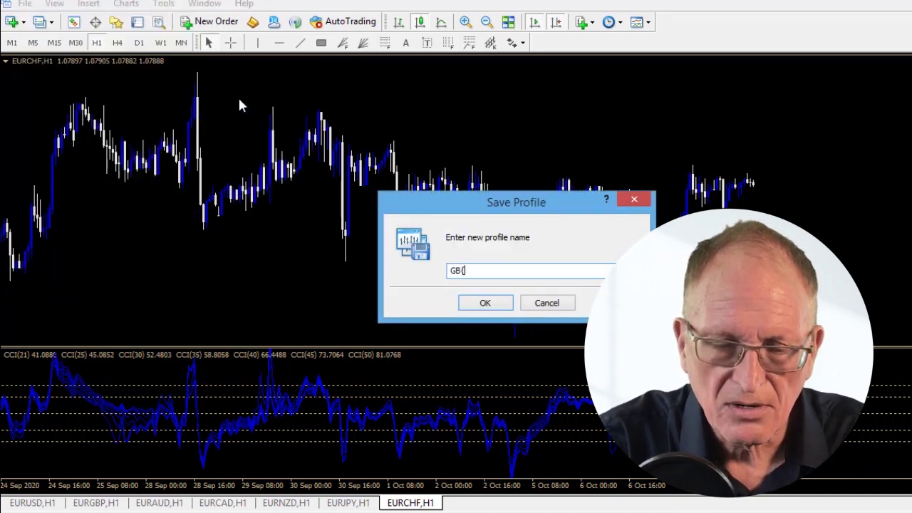
{"action": "type", "text": "P Pairs"}
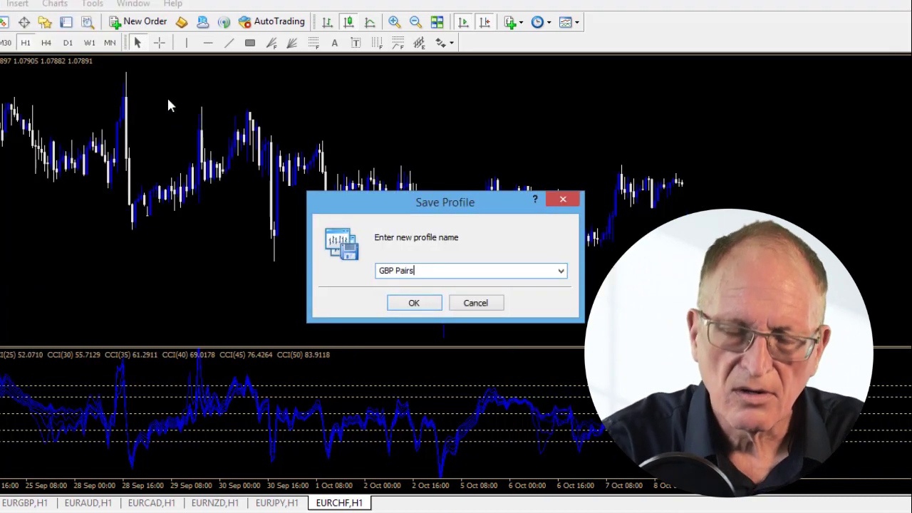
{"action": "left_click", "coordinate": [415, 305]}
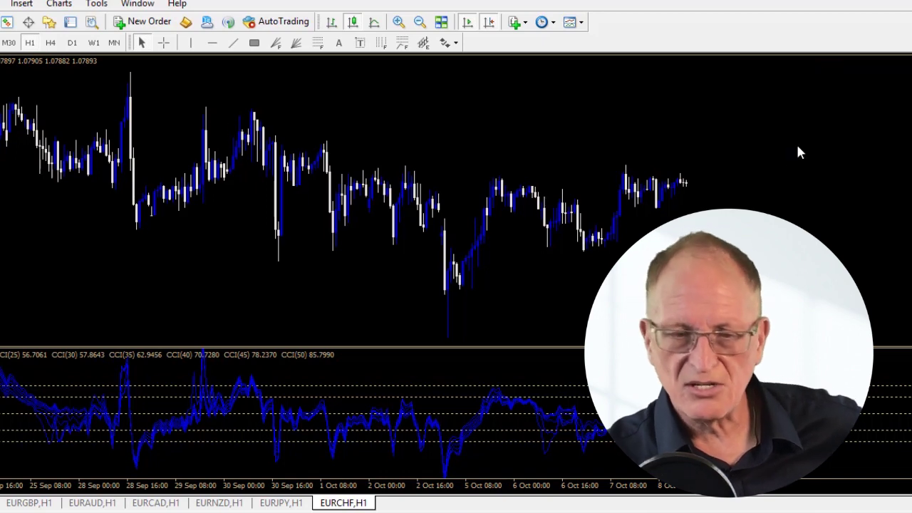
Close the three remaining EUR charts with Ctrl+F4 and start a new chart.
{"action": "key", "text": "ctrl+F4"}
{"action": "key", "text": "ctrl+F4"}
{"action": "key", "text": "ctrl+F4"}
{"action": "key", "text": "ctrl+F4"}
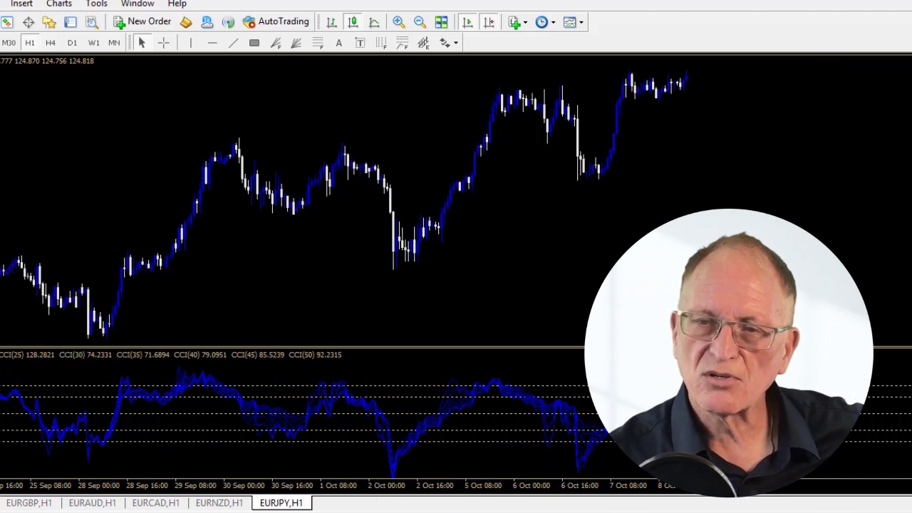
{"action": "key", "text": "ctrl+F4"}
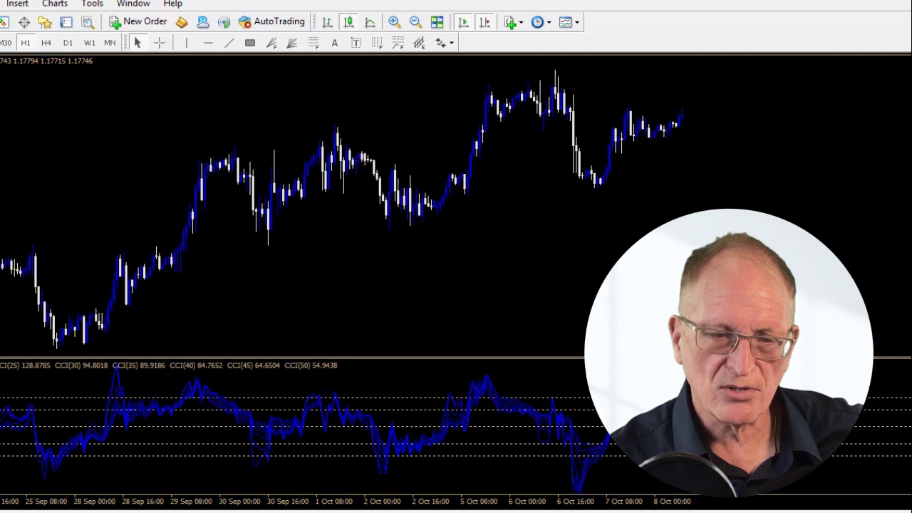
{"action": "key", "text": "ctrl+F4"}
{"action": "left_click", "coordinate": [7, 3]}
{"action": "left_click", "coordinate": [46, 25]}
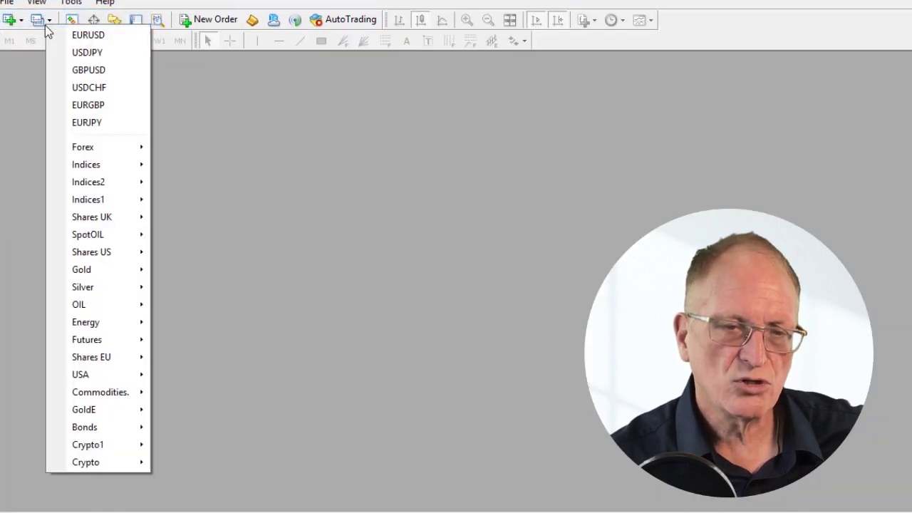
Open new GBPUSD, EURGBP and GBPAUD charts.
{"action": "left_click", "coordinate": [88, 70]}
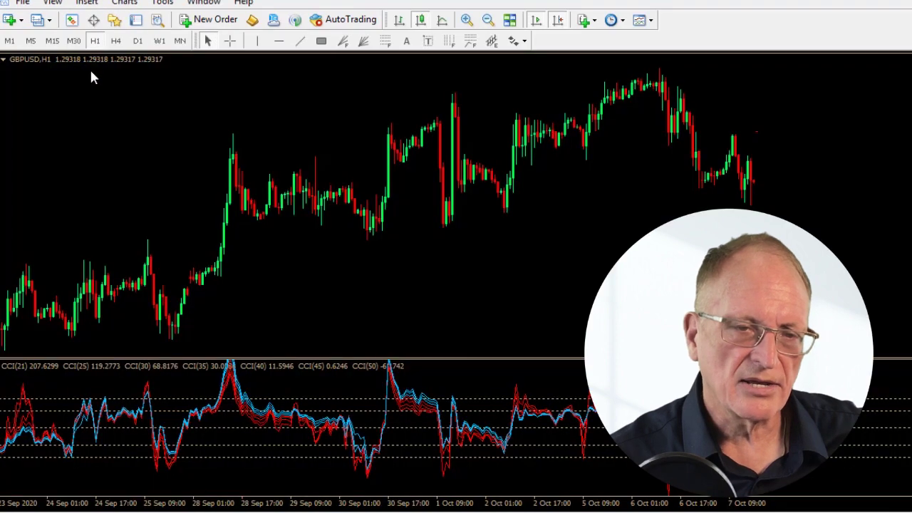
{"action": "left_click", "coordinate": [22, 2]}
{"action": "left_click", "coordinate": [51, 22]}
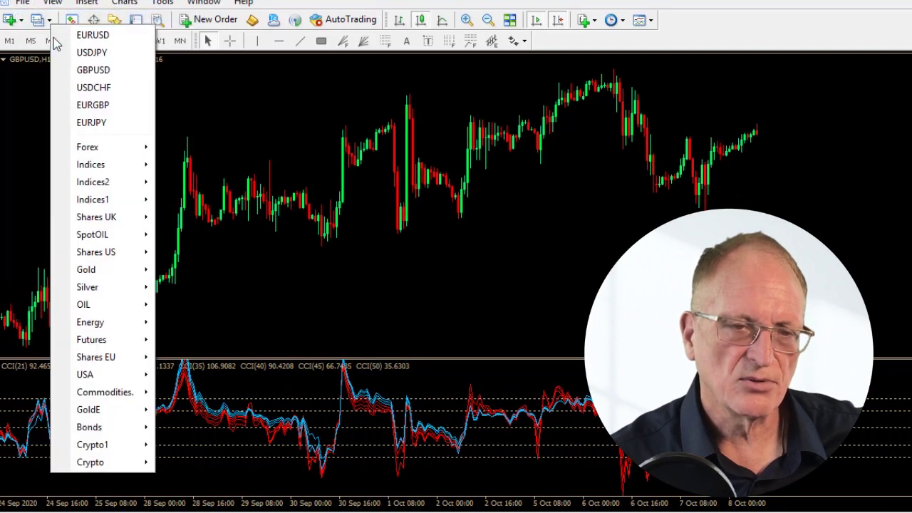
{"action": "mouse_move", "coordinate": [108, 151]}
{"action": "left_click", "coordinate": [189, 80]}
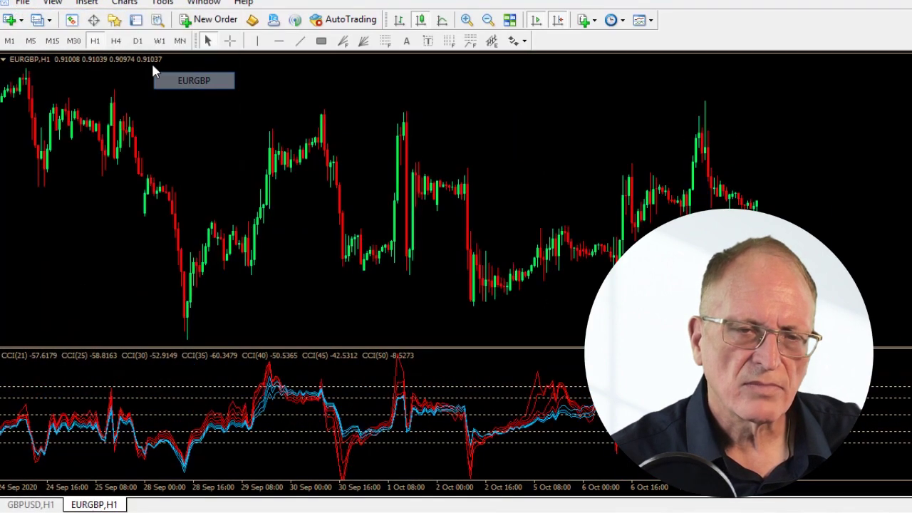
{"action": "left_click", "coordinate": [22, 2]}
{"action": "left_click", "coordinate": [52, 21]}
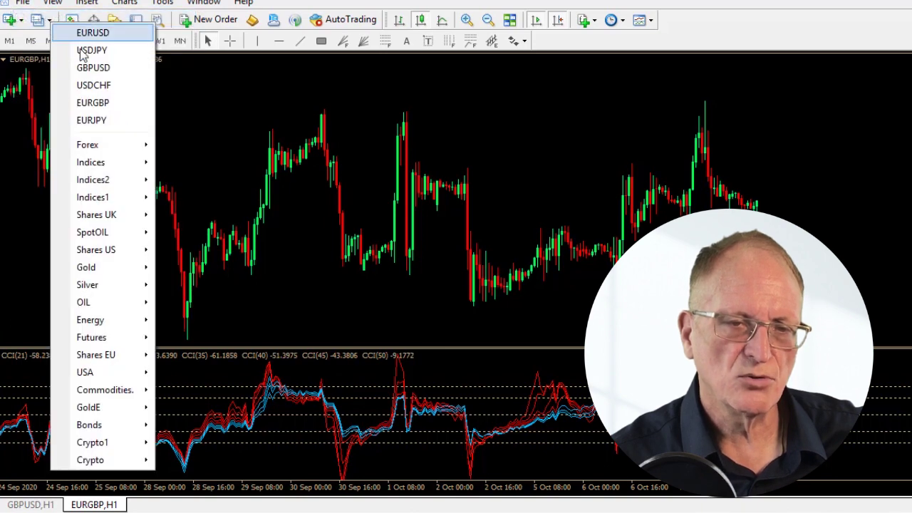
{"action": "mouse_move", "coordinate": [121, 151]}
{"action": "left_click", "coordinate": [196, 414]}
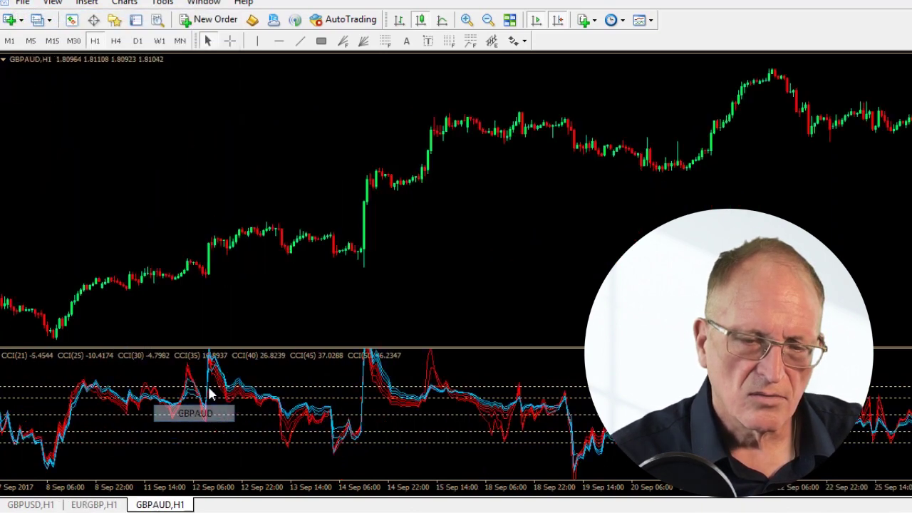
Open new GBPCAD and GBPCHF charts.
{"action": "left_click", "coordinate": [22, 2]}
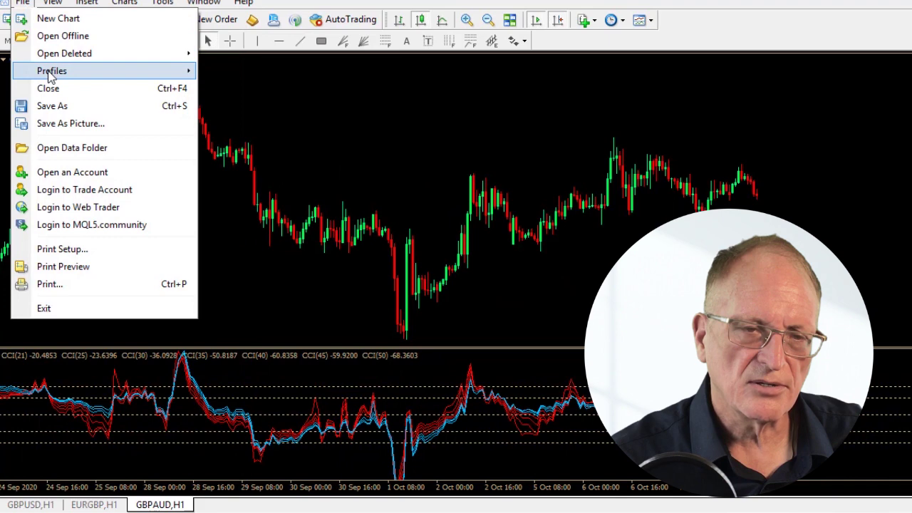
{"action": "left_click", "coordinate": [60, 19]}
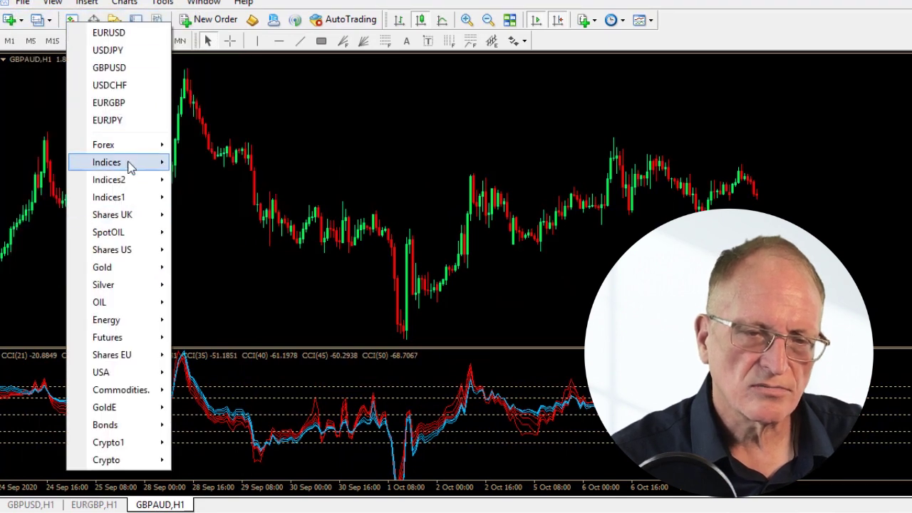
{"action": "mouse_move", "coordinate": [135, 151]}
{"action": "left_click", "coordinate": [211, 431]}
{"action": "left_click", "coordinate": [24, 4]}
{"action": "left_click", "coordinate": [43, 21]}
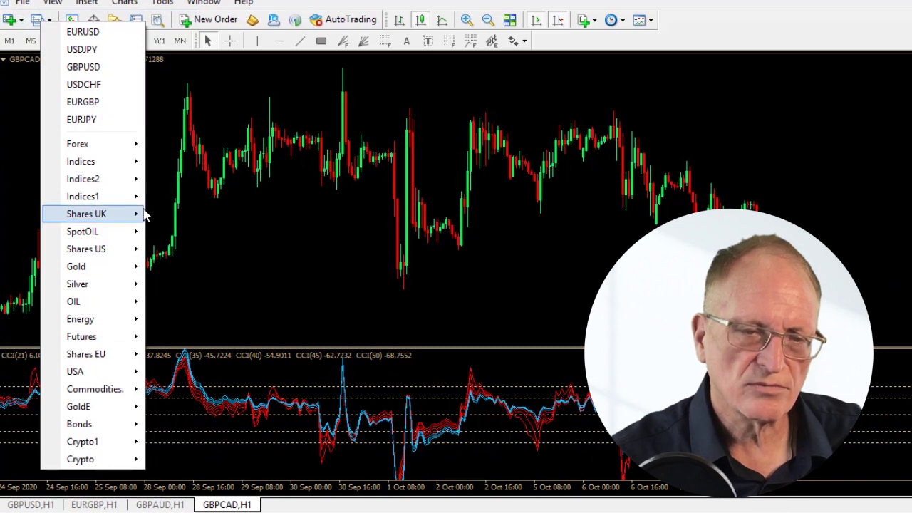
{"action": "mouse_move", "coordinate": [132, 144]}
{"action": "left_click", "coordinate": [195, 455]}
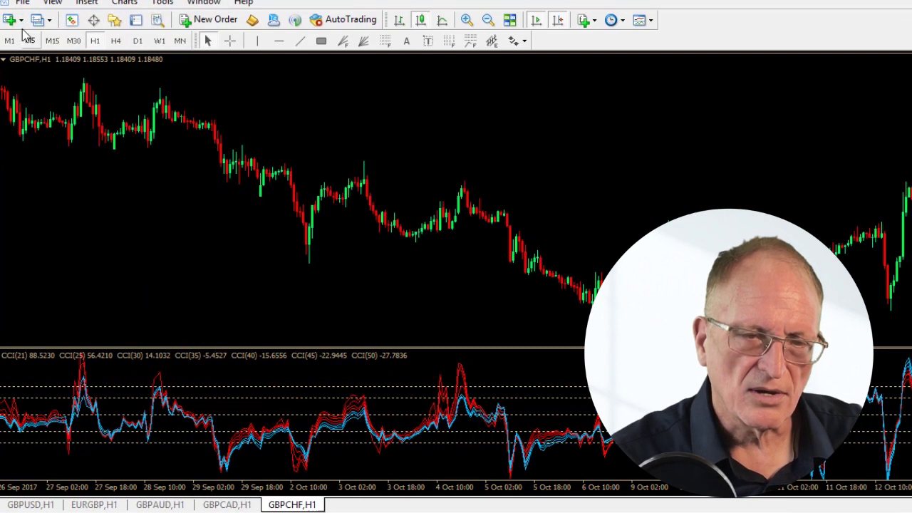
Open new GBPJPY and GBPNZD charts.
{"action": "left_click", "coordinate": [43, 21]}
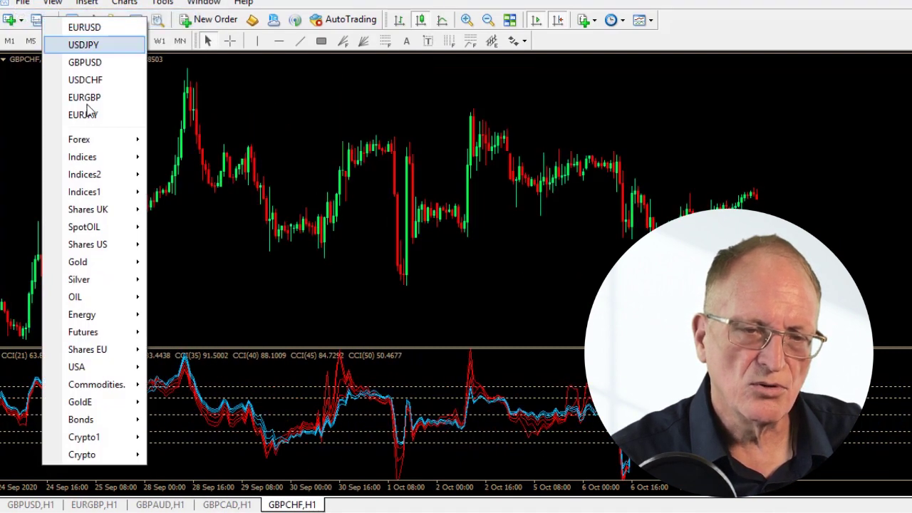
{"action": "mouse_move", "coordinate": [79, 139]}
{"action": "left_click", "coordinate": [211, 473]}
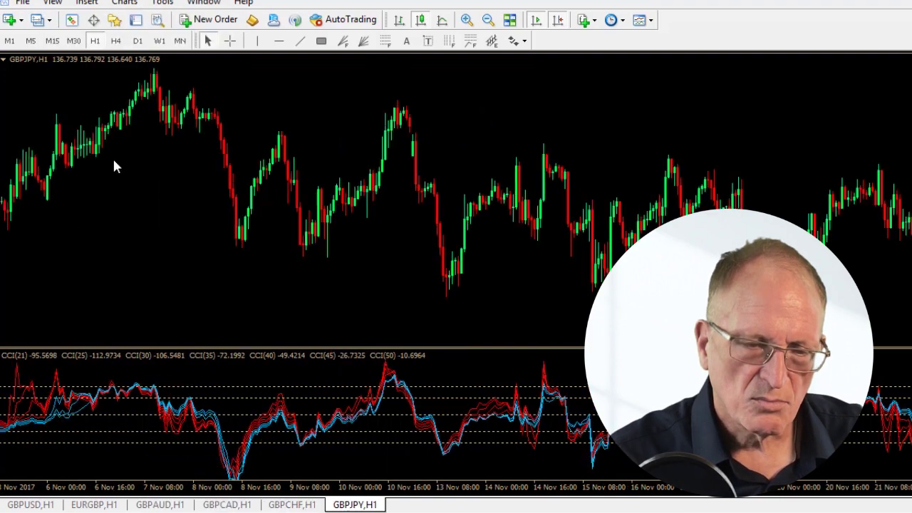
{"action": "left_click", "coordinate": [22, 3]}
{"action": "left_click", "coordinate": [49, 21]}
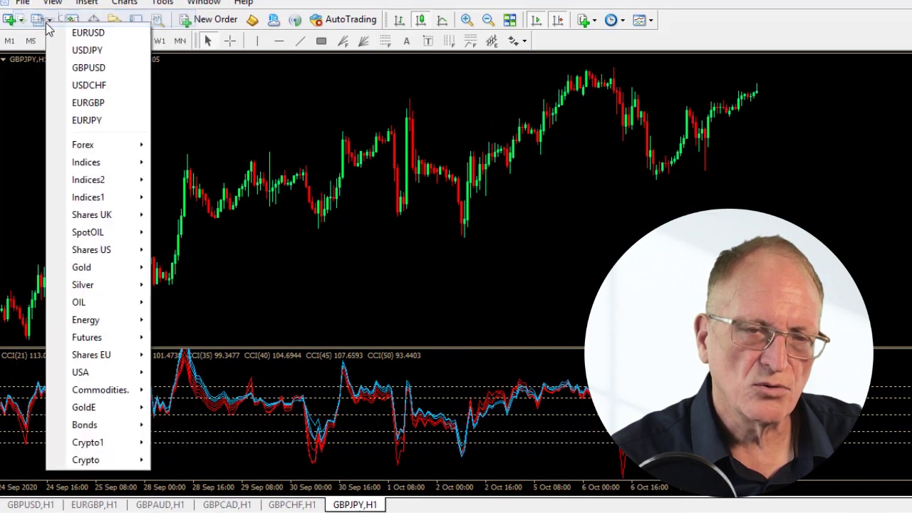
{"action": "mouse_move", "coordinate": [93, 144]}
{"action": "left_click", "coordinate": [204, 485]}
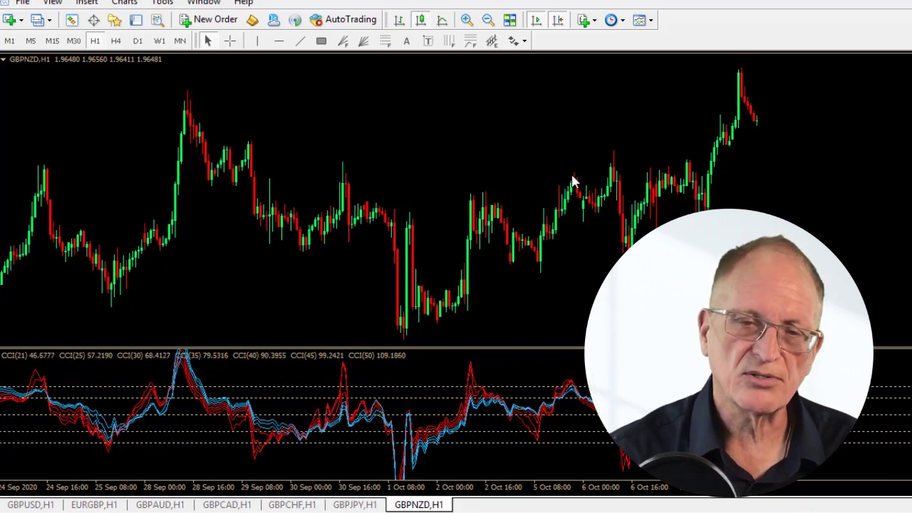
Load the saved EUR Pairs profile from File > Profiles.
{"action": "right_click", "coordinate": [381, 93]}
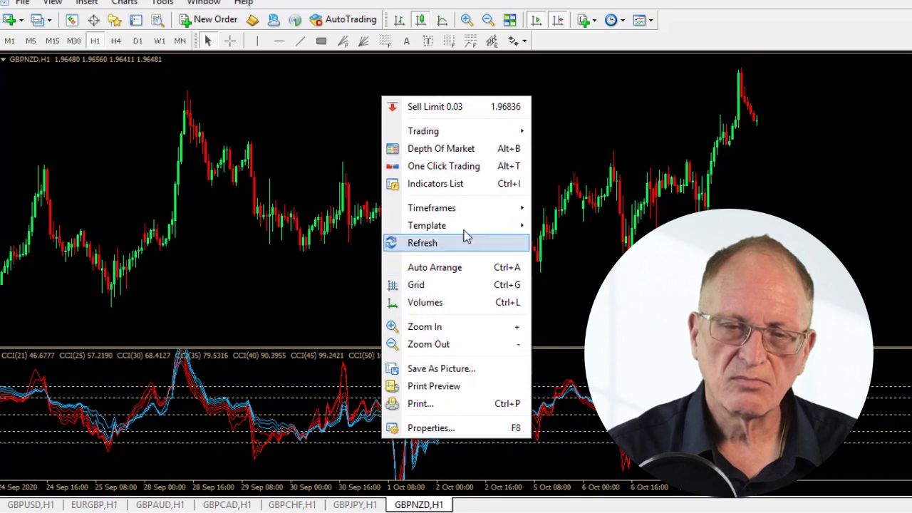
{"action": "left_click", "coordinate": [23, 6]}
{"action": "left_click", "coordinate": [24, 6]}
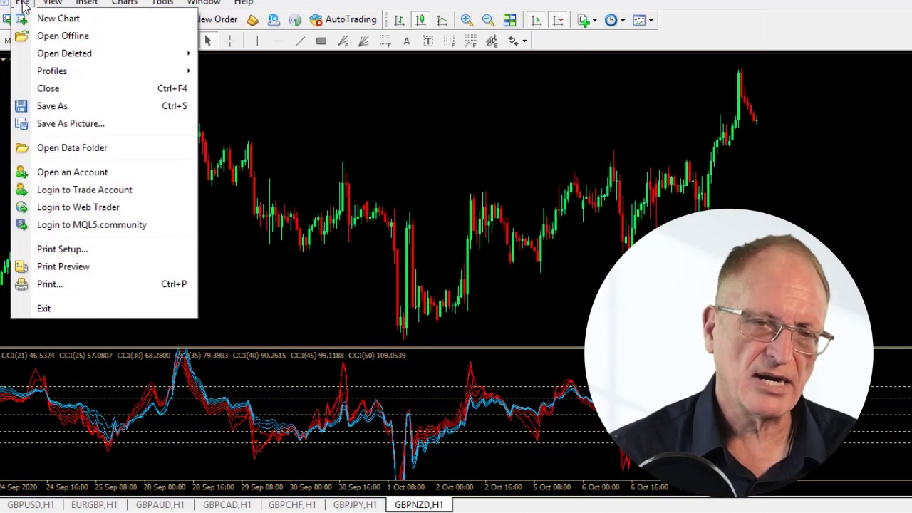
{"action": "mouse_move", "coordinate": [62, 76]}
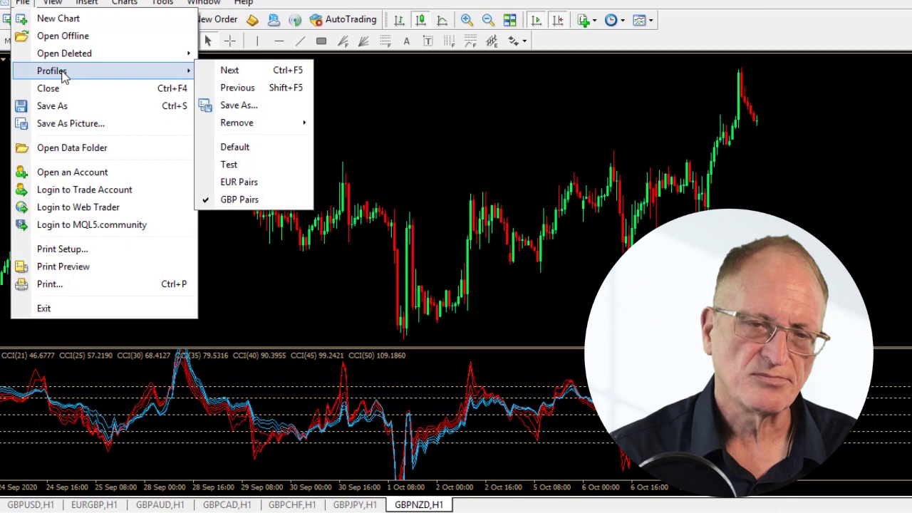
{"action": "left_click", "coordinate": [248, 187]}
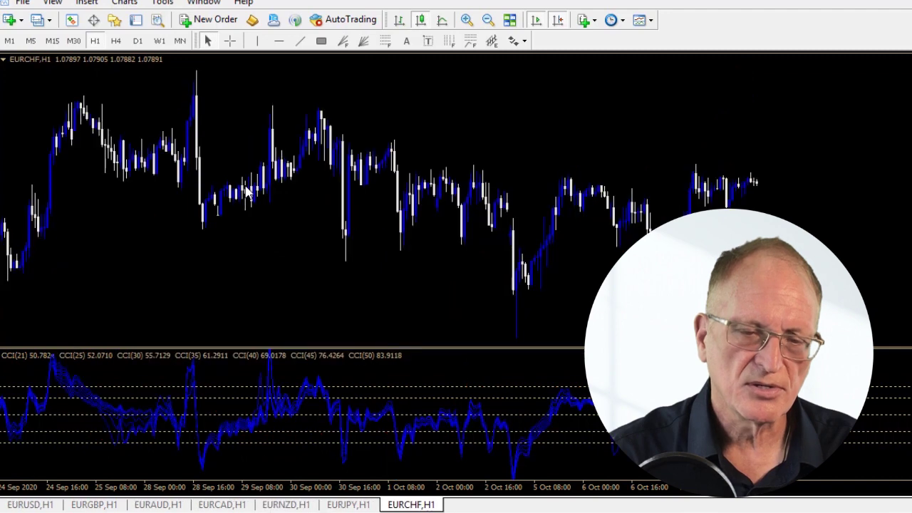
View the EURAUD, EURGBP and EURUSD charts in turn.
{"action": "left_click", "coordinate": [141, 506]}
{"action": "left_click", "coordinate": [93, 506]}
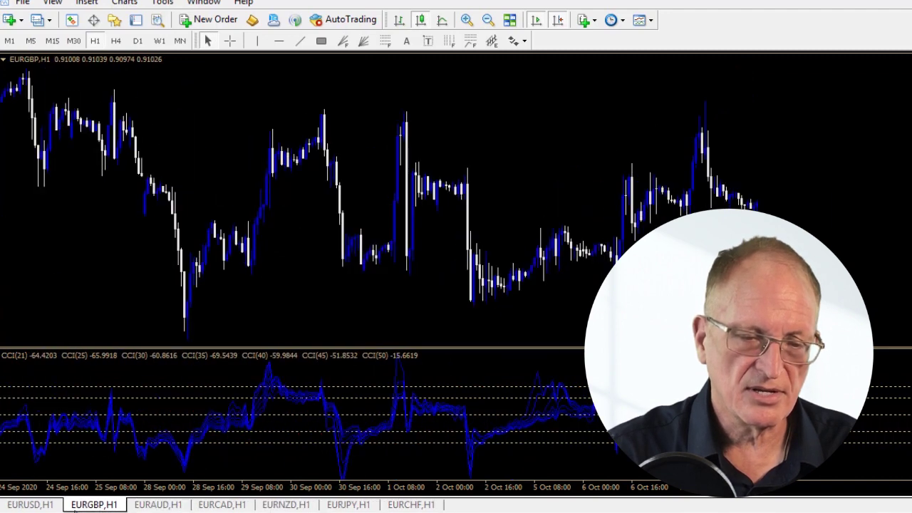
{"action": "left_click", "coordinate": [45, 506]}
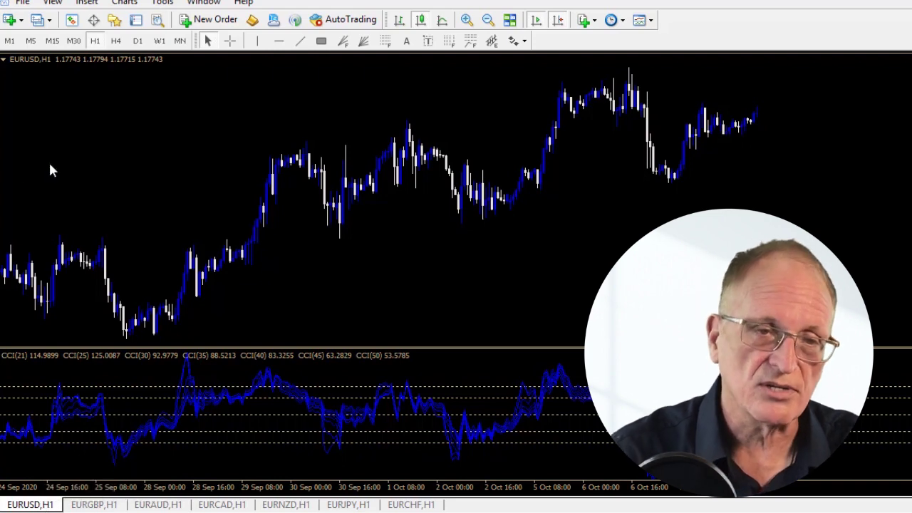
Load the GBP Pairs profile from File > Profiles.
{"action": "left_click", "coordinate": [23, 3]}
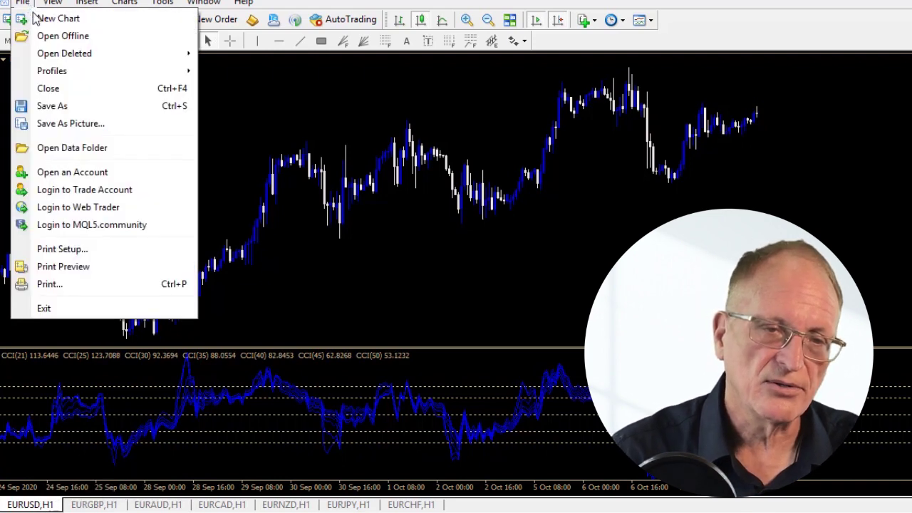
{"action": "mouse_move", "coordinate": [107, 71]}
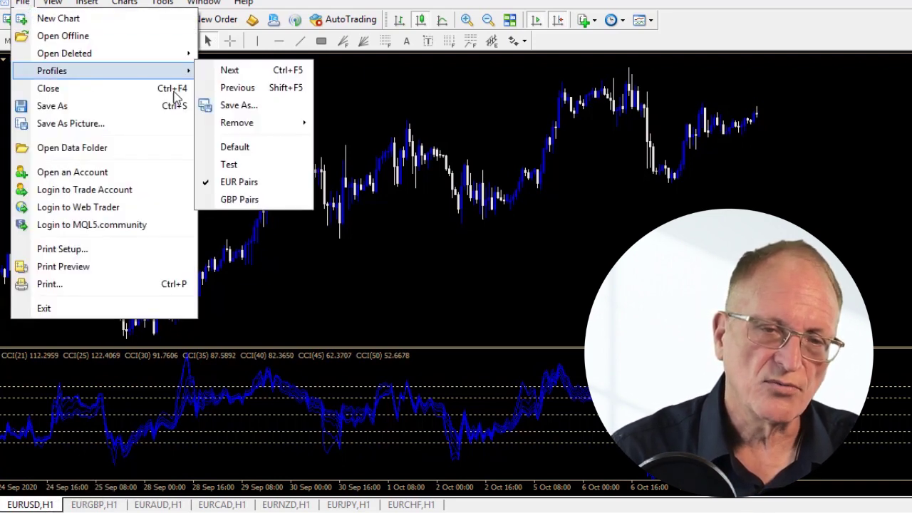
{"action": "left_click", "coordinate": [240, 198]}
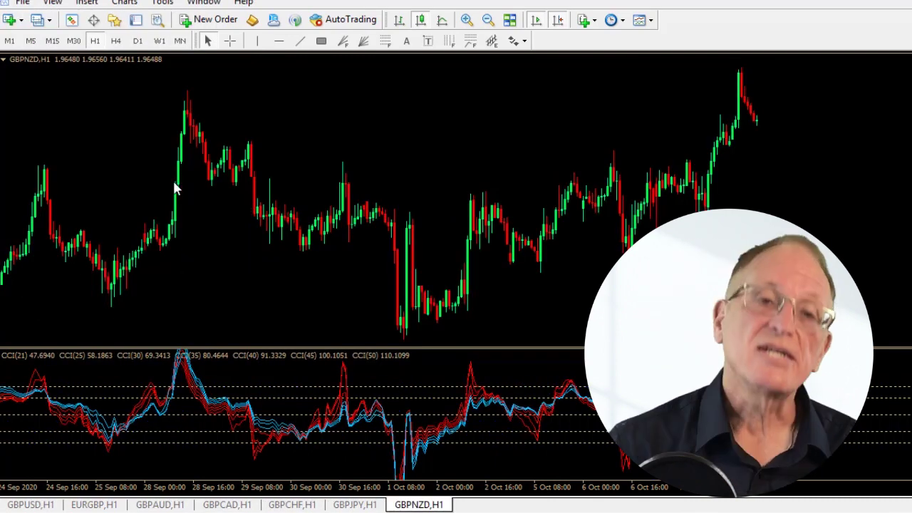
{"action": "left_click", "coordinate": [22, 5]}
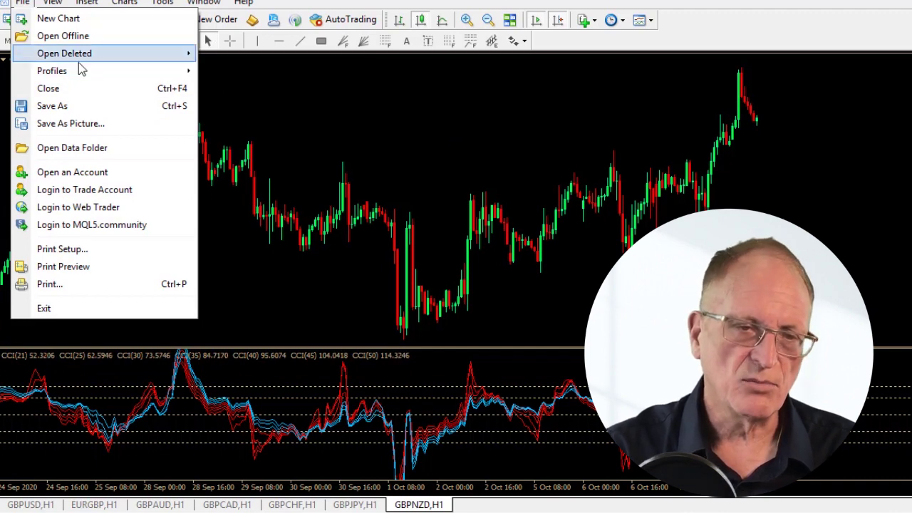
Review the list of saved profiles under File > Profiles.
{"action": "mouse_move", "coordinate": [79, 72]}
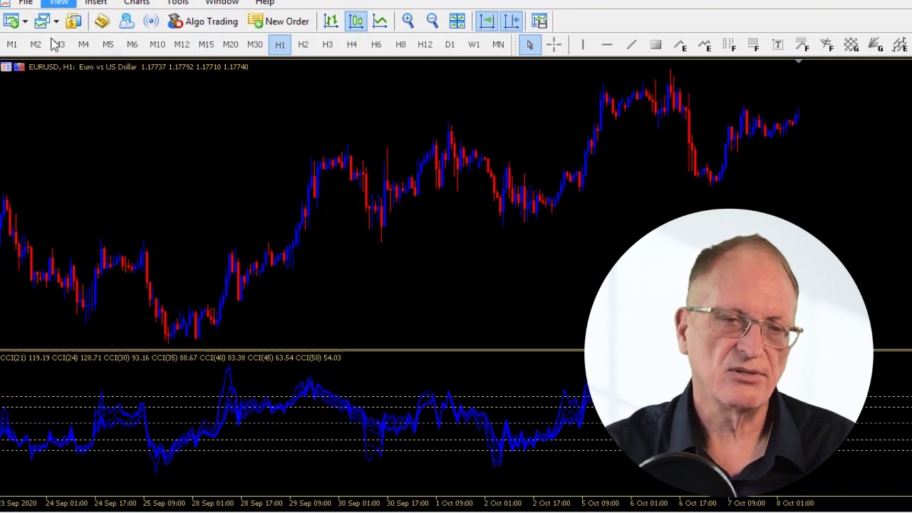
Check MetaTrader 5's Profiles submenu, then return to the MetaTrader 4 window.
{"action": "left_click", "coordinate": [24, 4]}
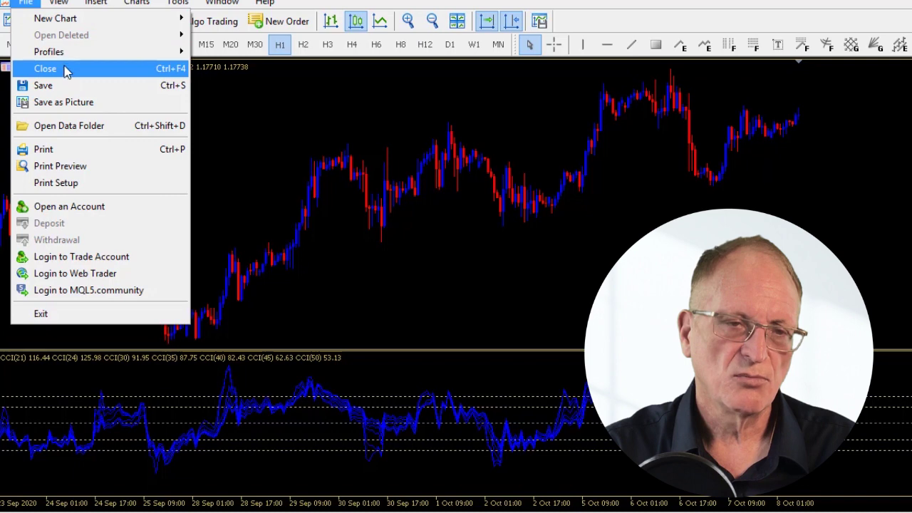
{"action": "mouse_move", "coordinate": [67, 52]}
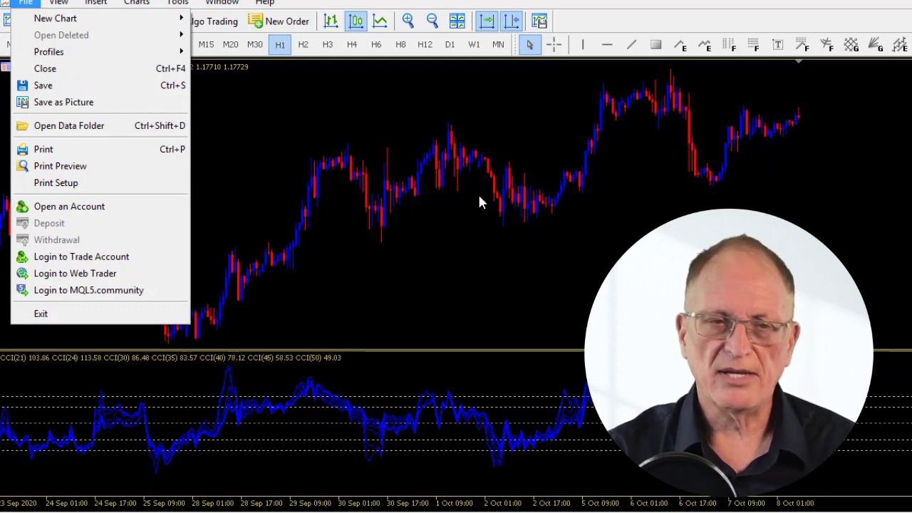
{"action": "left_click", "coordinate": [29, 2]}
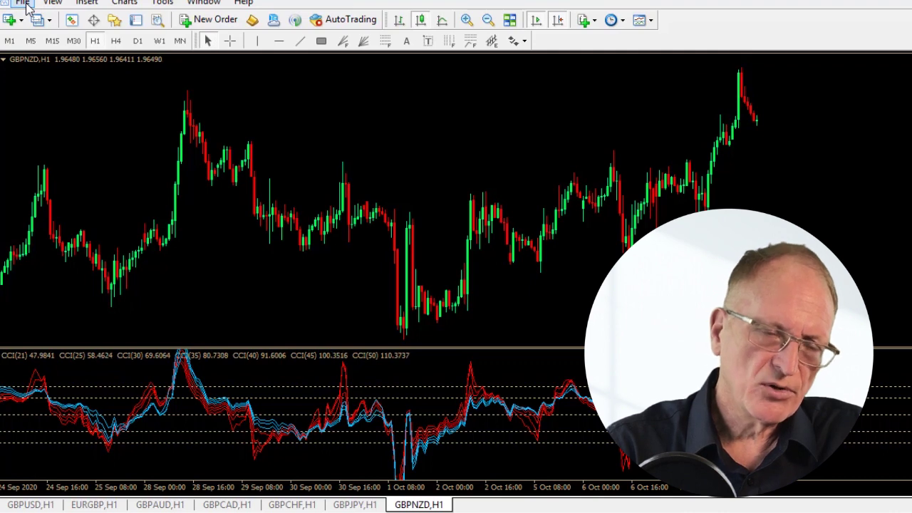
Open MetaTrader 4's data folder to view its profiles folder, then switch away to MetaTrader 5.
{"action": "left_click", "coordinate": [25, 5]}
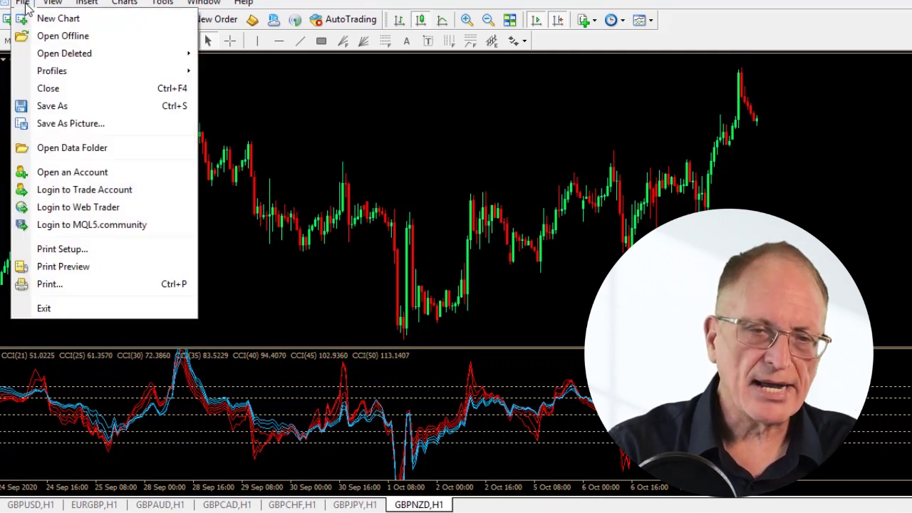
{"action": "left_click", "coordinate": [74, 150]}
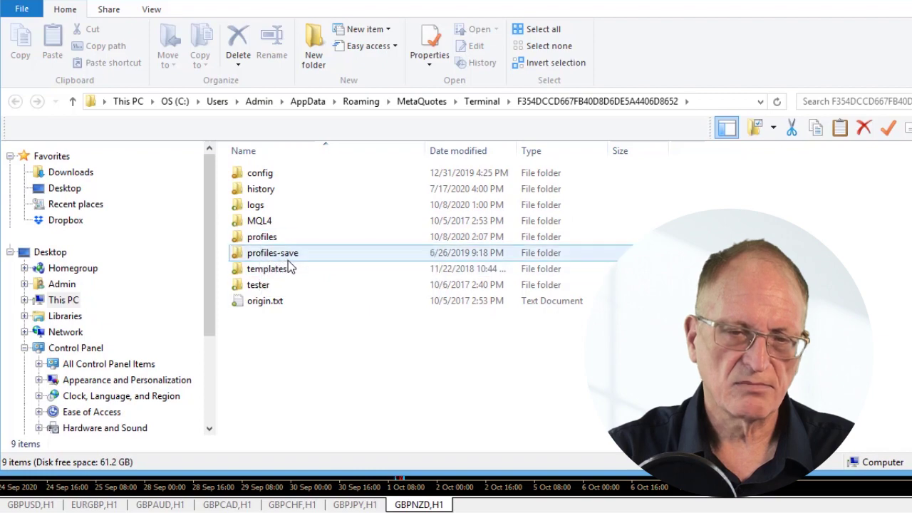
{"action": "key", "text": "alt+Tab"}
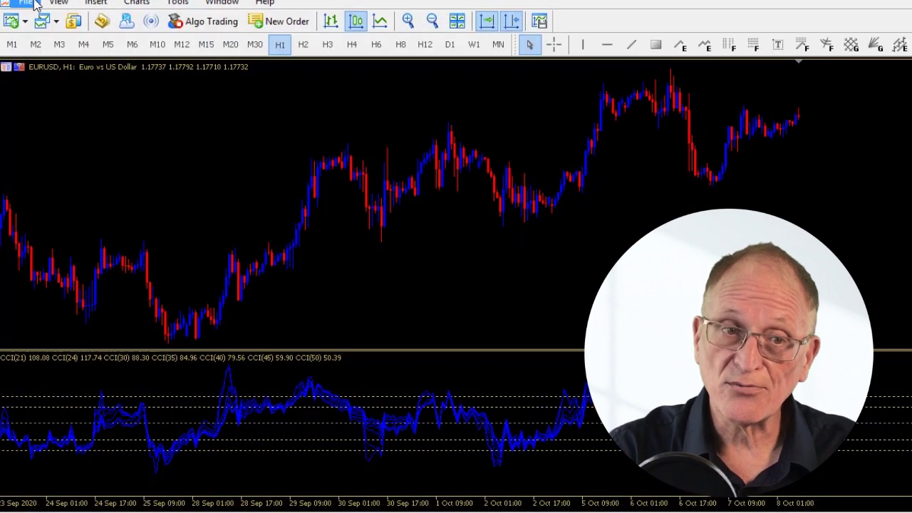
Use File > Open Data Folder in MetaTrader 5 to reveal its bases, config, MQL5 and profiles folders.
{"action": "left_click", "coordinate": [25, 4]}
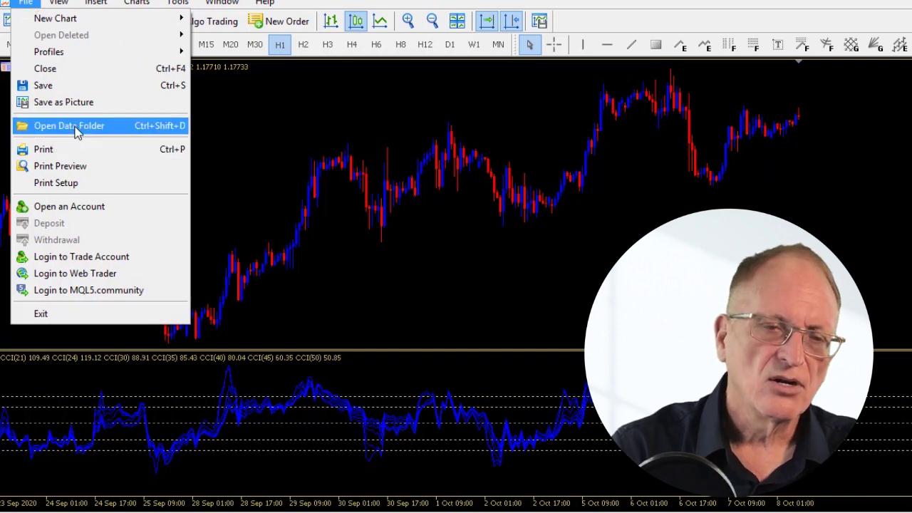
{"action": "left_click", "coordinate": [76, 127]}
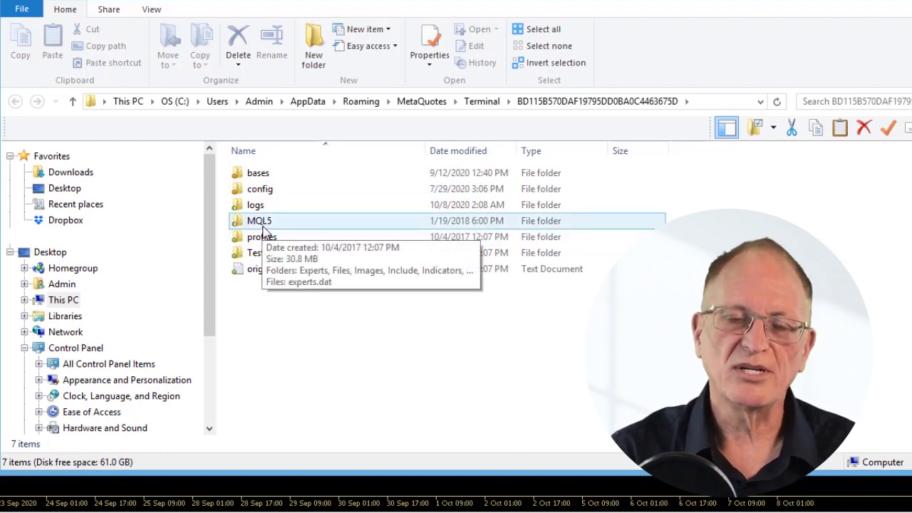
Browse into MQL5 > Profiles to view the Charts and Templates folders, then return to MetaTrader 5.
{"action": "double_click", "coordinate": [260, 221]}
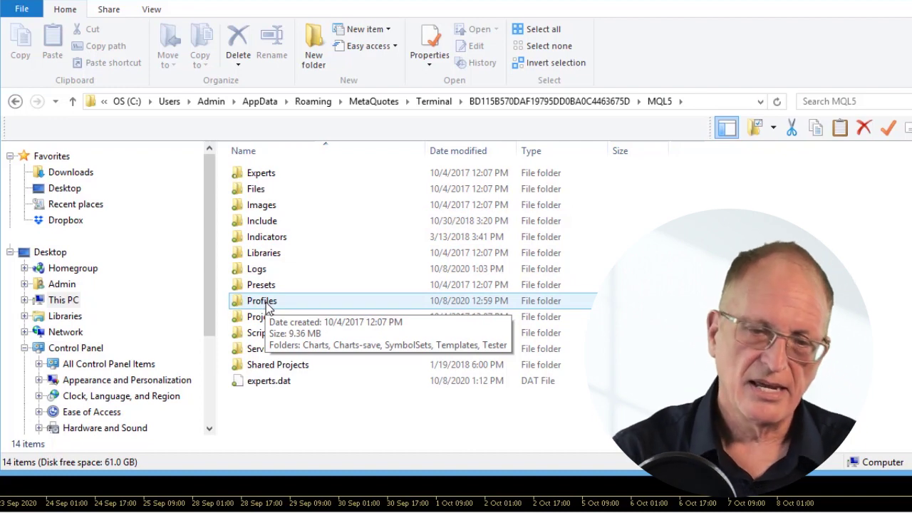
{"action": "left_click", "coordinate": [267, 303]}
{"action": "double_click", "coordinate": [253, 304]}
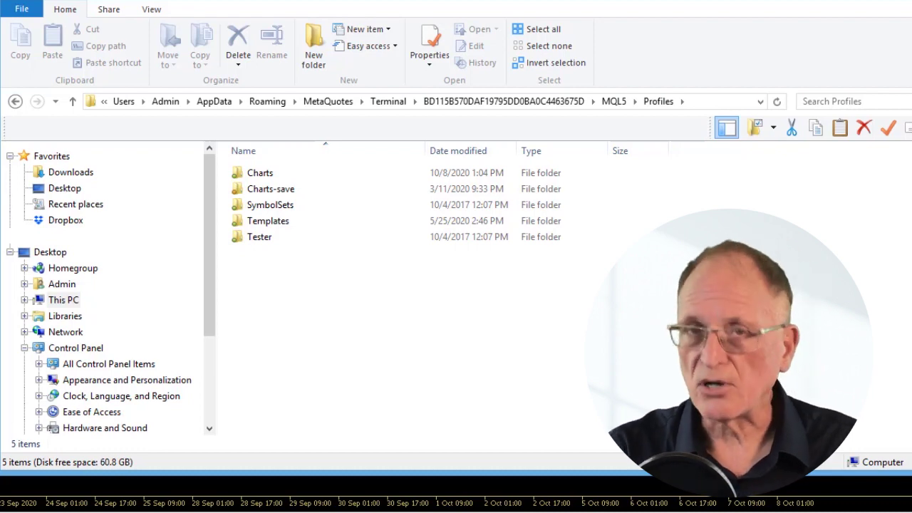
{"action": "key", "text": "alt+Tab"}
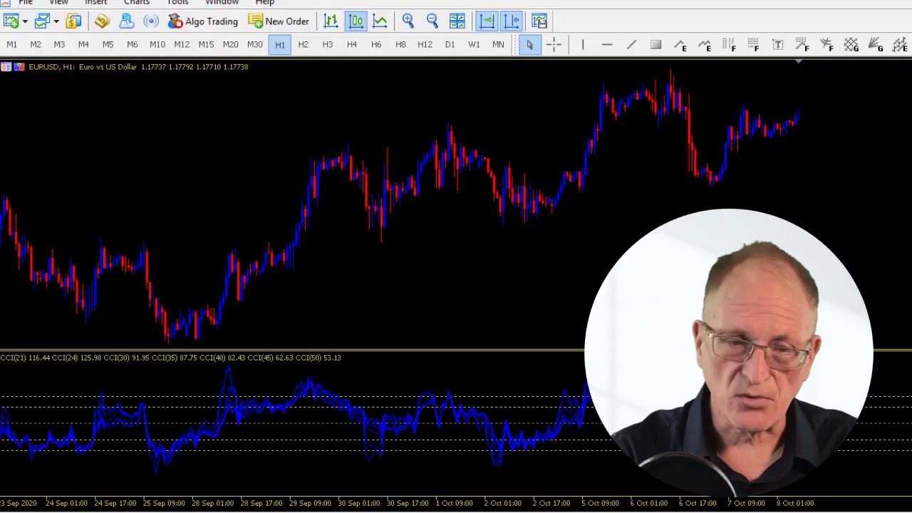